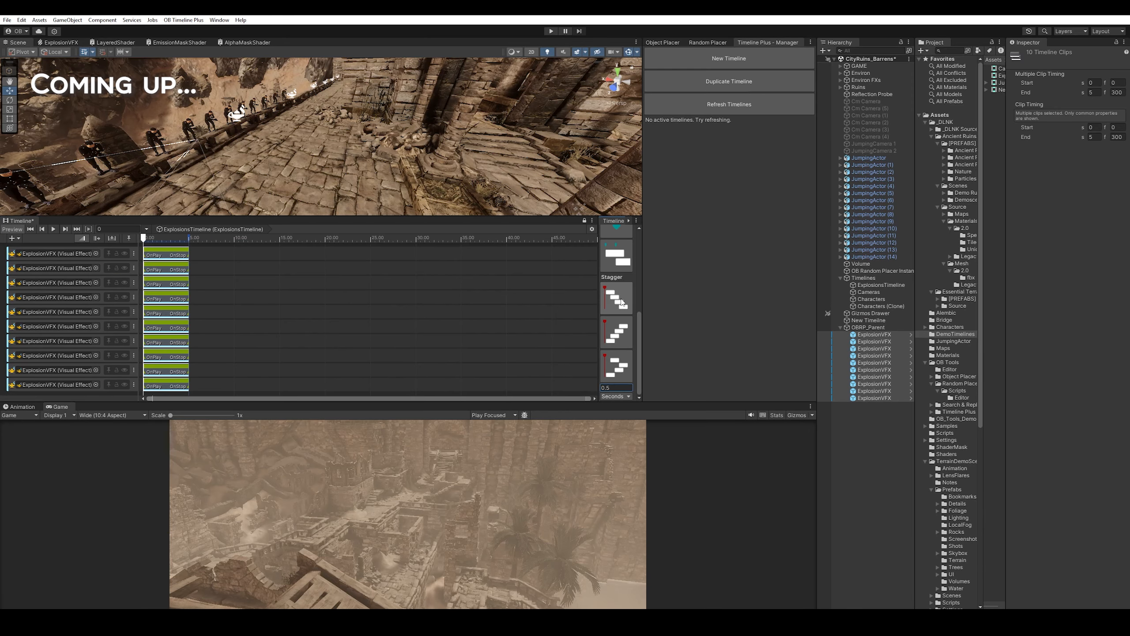
- Stagger the ten selected ExplosionVFX clips by 0.5 seconds, each starting after the one above, and play back the timeline
{"action": "left_click", "coordinate": [617, 298]}
{"action": "left_click", "coordinate": [112, 237]}
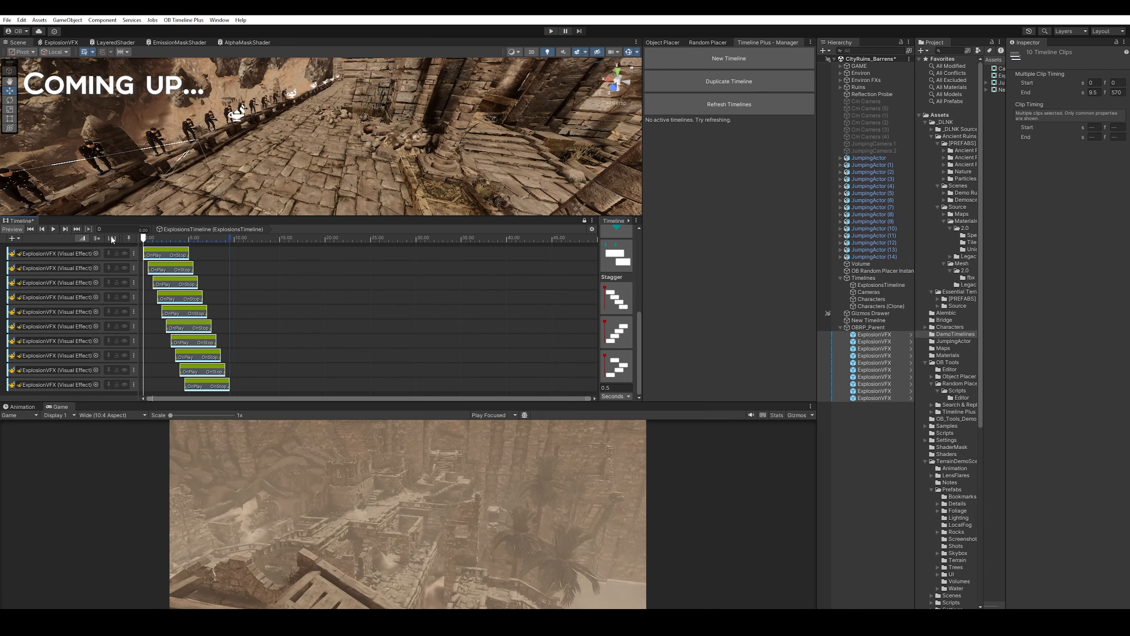
{"action": "key", "text": "space"}
{"action": "mouse_move", "coordinate": [356, 143]}
{"action": "right_mouse_down"}
{"action": "mouse_move", "coordinate": [379, 154]}
{"action": "mouse_move", "coordinate": [368, 154]}
{"action": "right_mouse_up"}
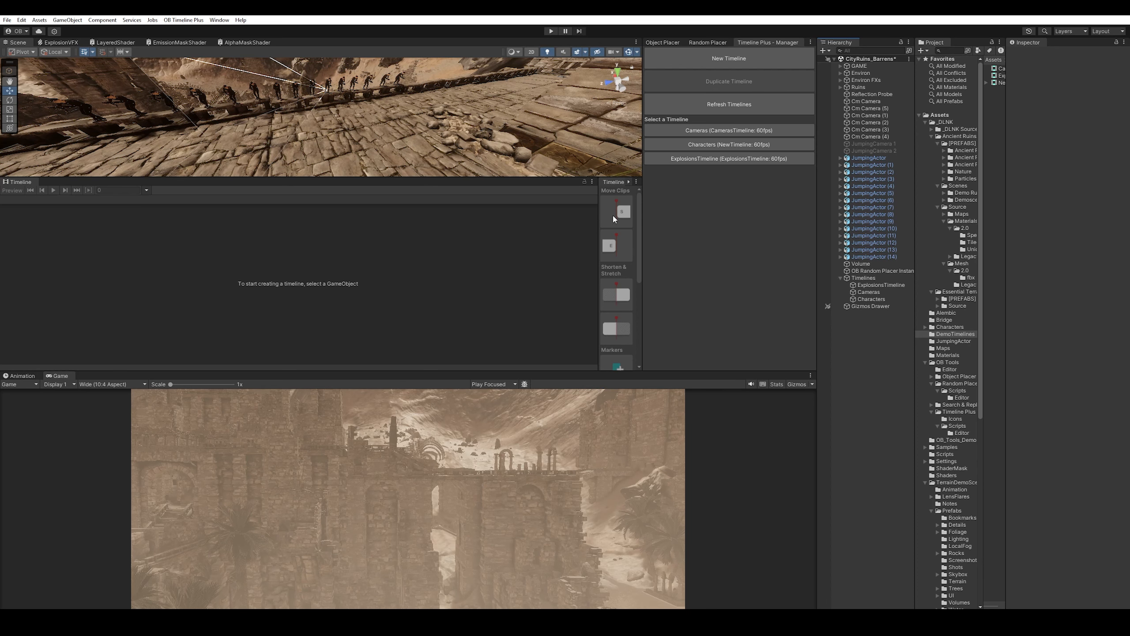
- Open the Timeline Manager of the Timeline Plus tools
{"action": "left_click", "coordinate": [219, 20]}
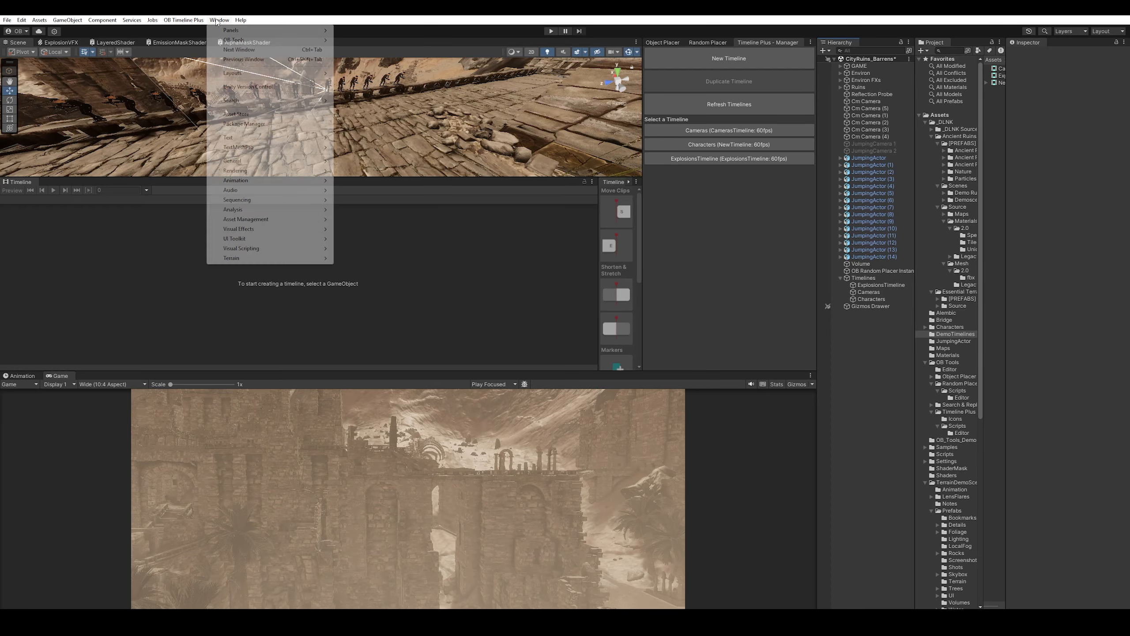
{"action": "mouse_move", "coordinate": [267, 40]}
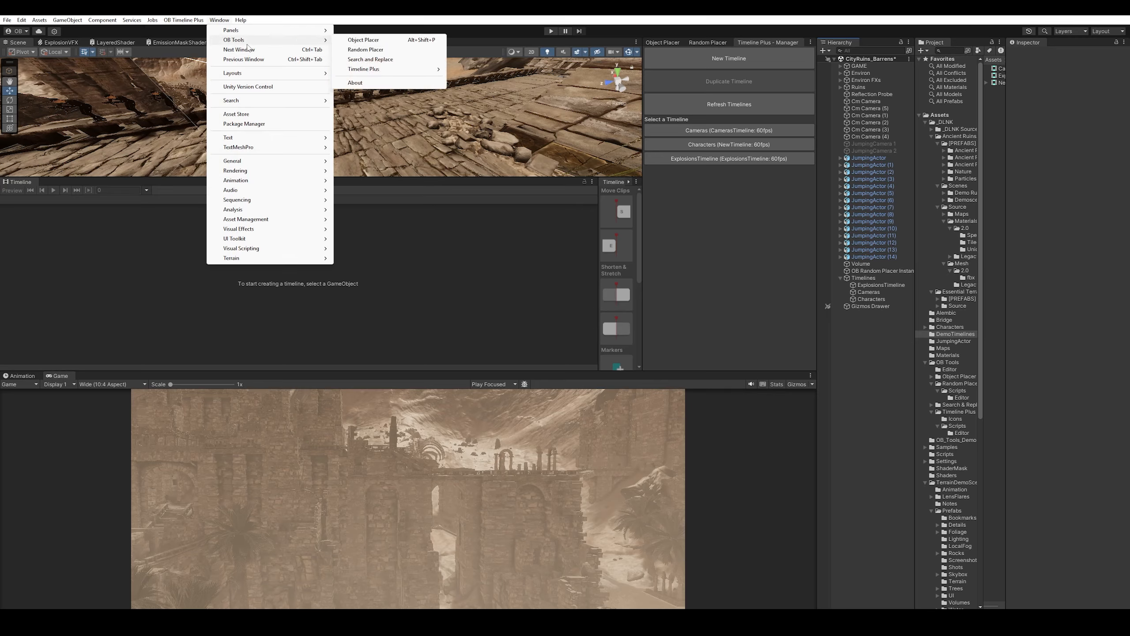
{"action": "mouse_move", "coordinate": [379, 71]}
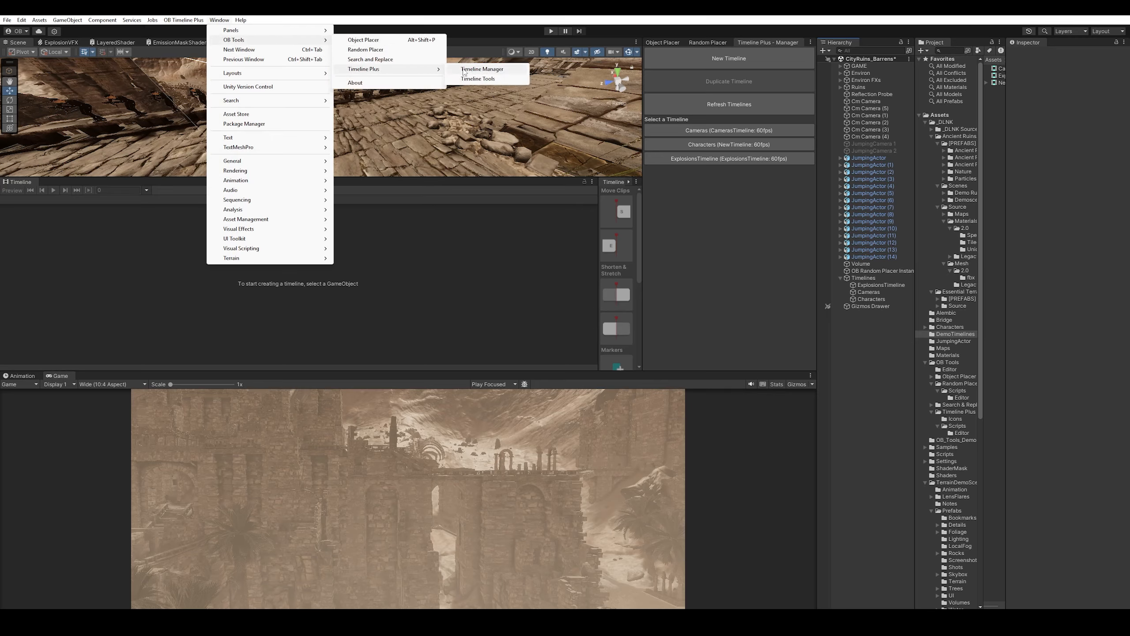
{"action": "left_click", "coordinate": [494, 70]}
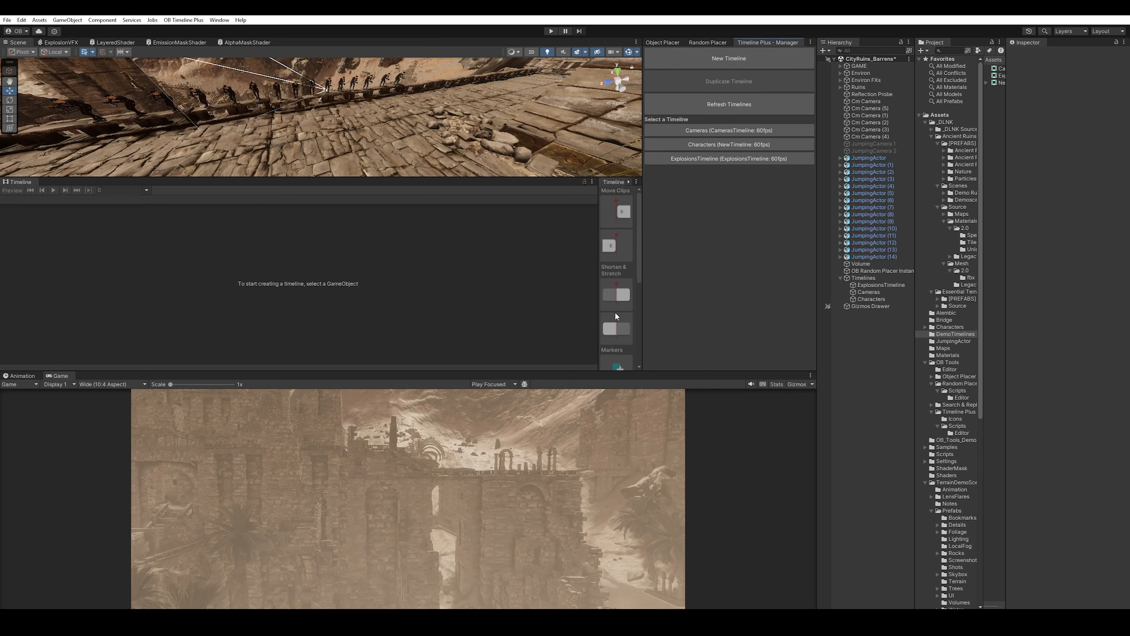
- Try docking the Timeline Plus Tools window as a horizontal strip above the Timeline, and detach it as a floating window
{"action": "left_click_drag", "start_coordinate": [614, 181], "coordinate": [141, 146]}
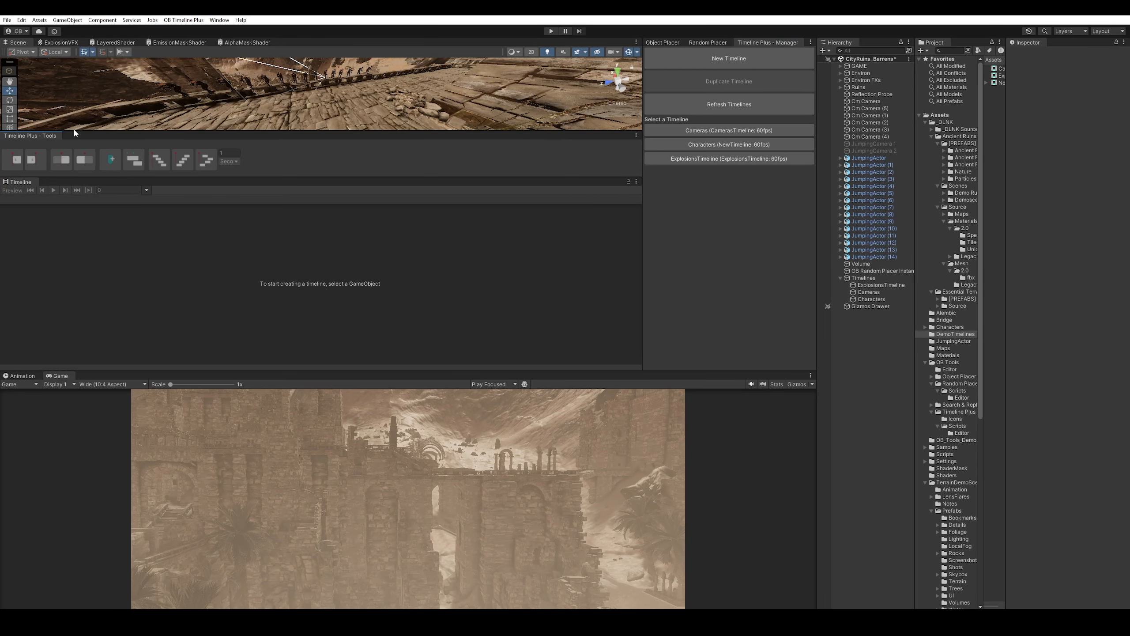
{"action": "left_click_drag", "start_coordinate": [57, 139], "coordinate": [180, 125]}
{"action": "left_click_drag", "start_coordinate": [252, 122], "coordinate": [200, 153]}
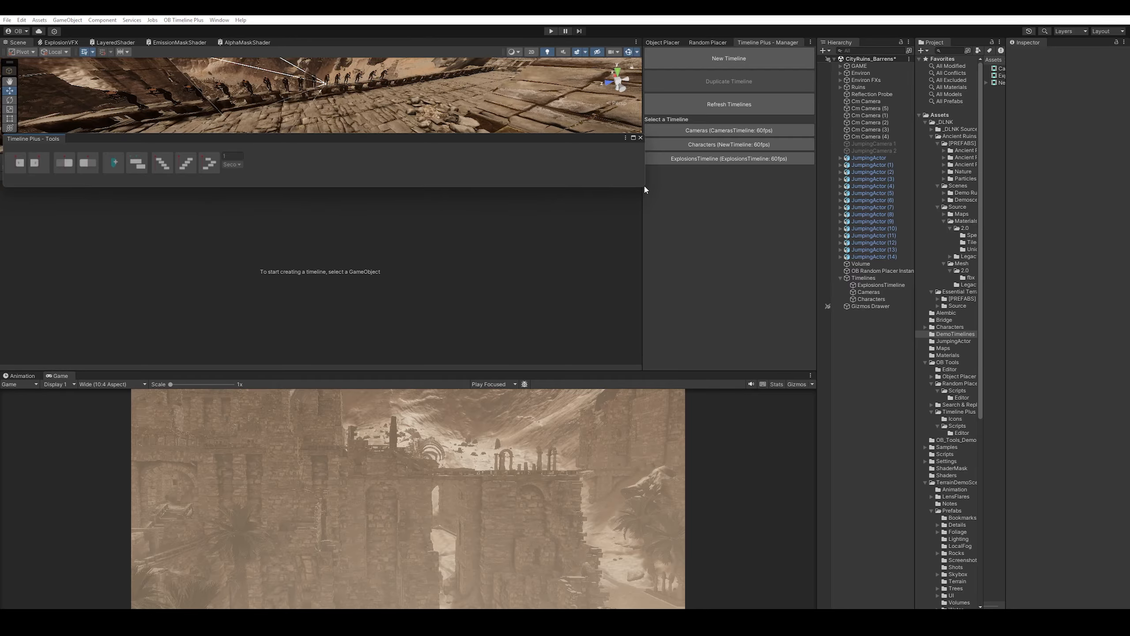
- Reshape the floating Timeline Plus Tools window into a vertical strip and dock it as a narrow column beside the Timeline
{"action": "left_click_drag", "start_coordinate": [644, 188], "coordinate": [44, 336]}
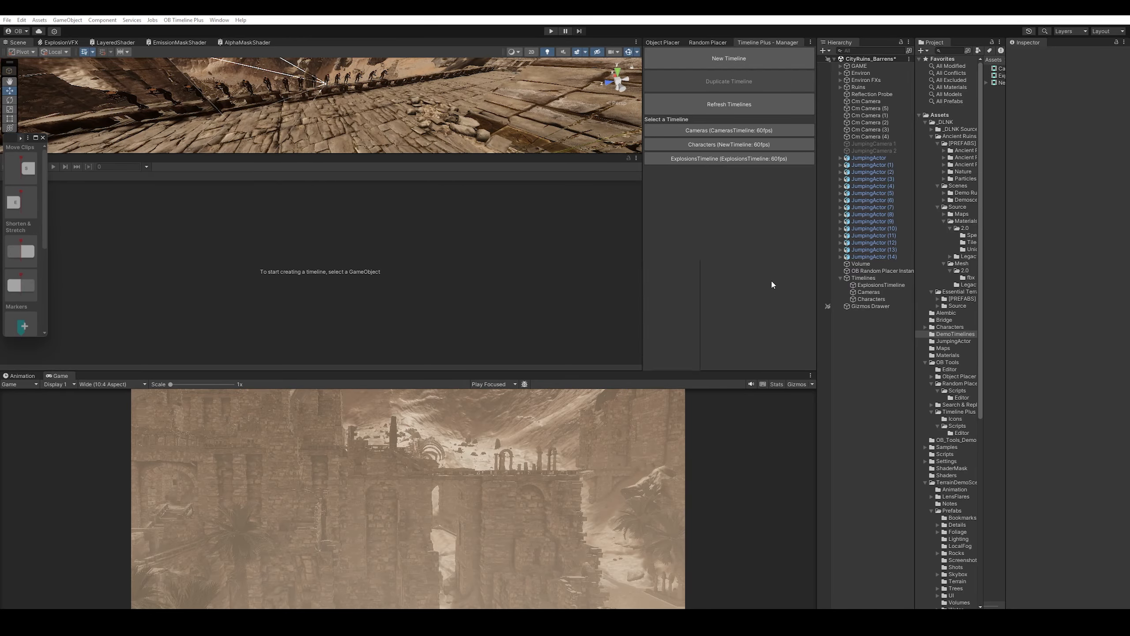
{"action": "left_click_drag", "start_coordinate": [773, 281], "coordinate": [622, 279]}
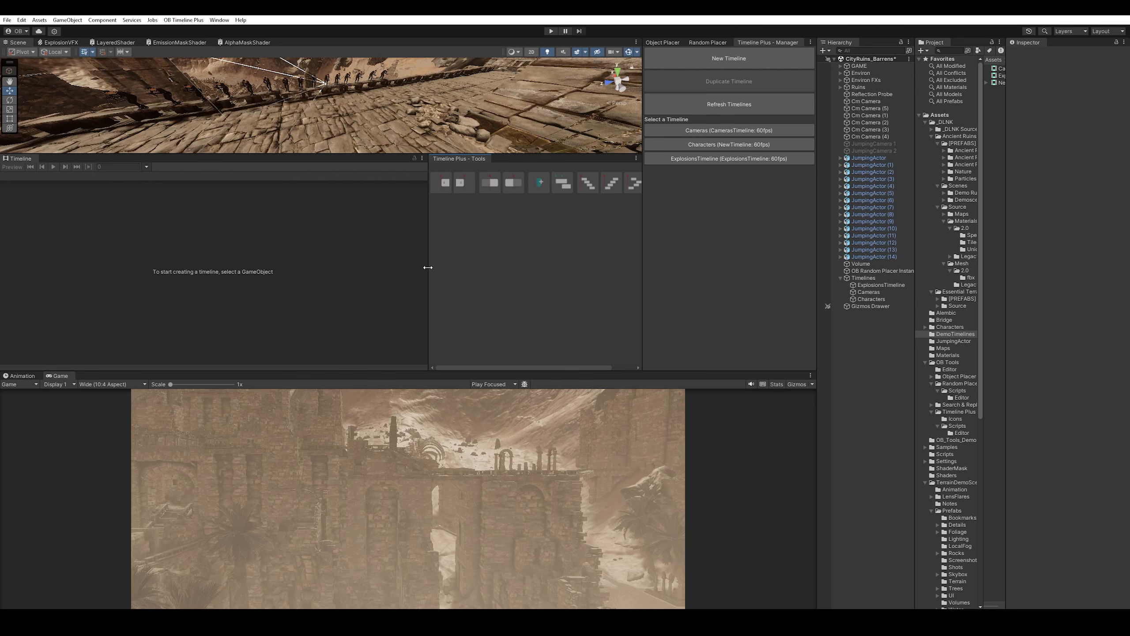
{"action": "left_click_drag", "start_coordinate": [428, 267], "coordinate": [600, 266]}
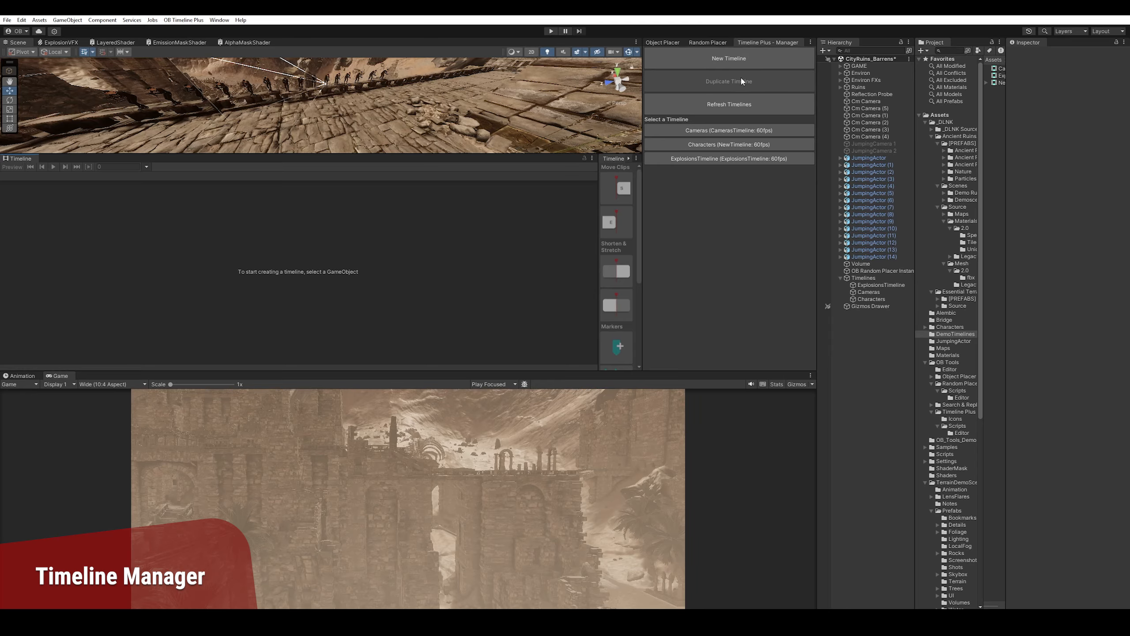
- Create a new timeline with the Timeline Manager, keeping the default name
{"action": "left_click", "coordinate": [730, 57]}
{"action": "key", "text": "Return"}
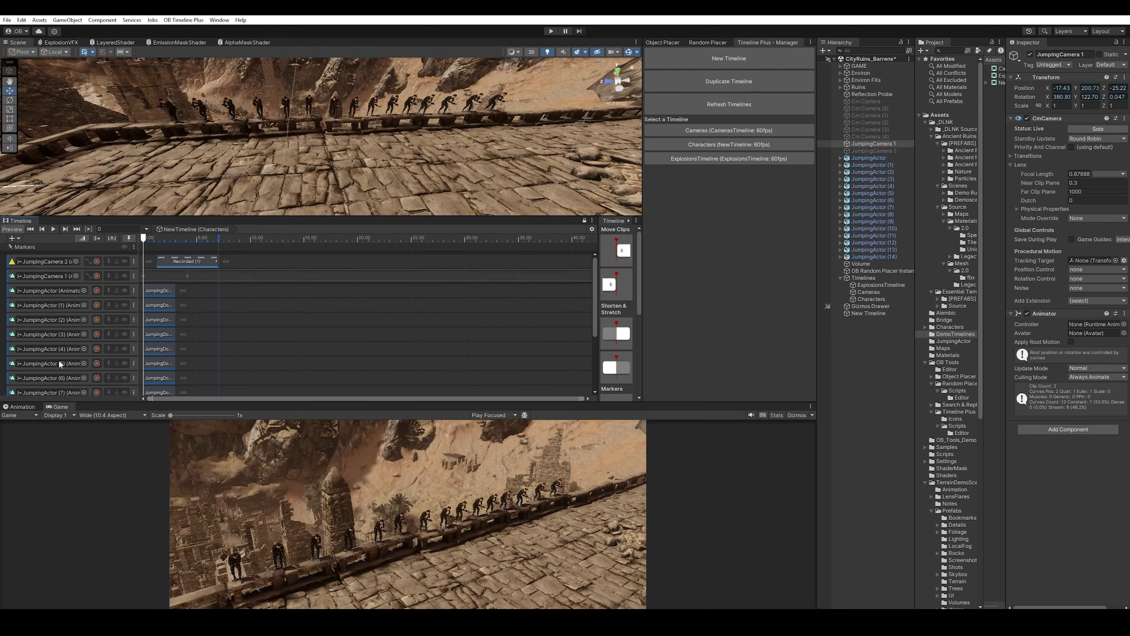
- Duplicate the Characters object in the Timelines group manually, along with its NewTimeline asset
{"action": "left_click", "coordinate": [890, 285]}
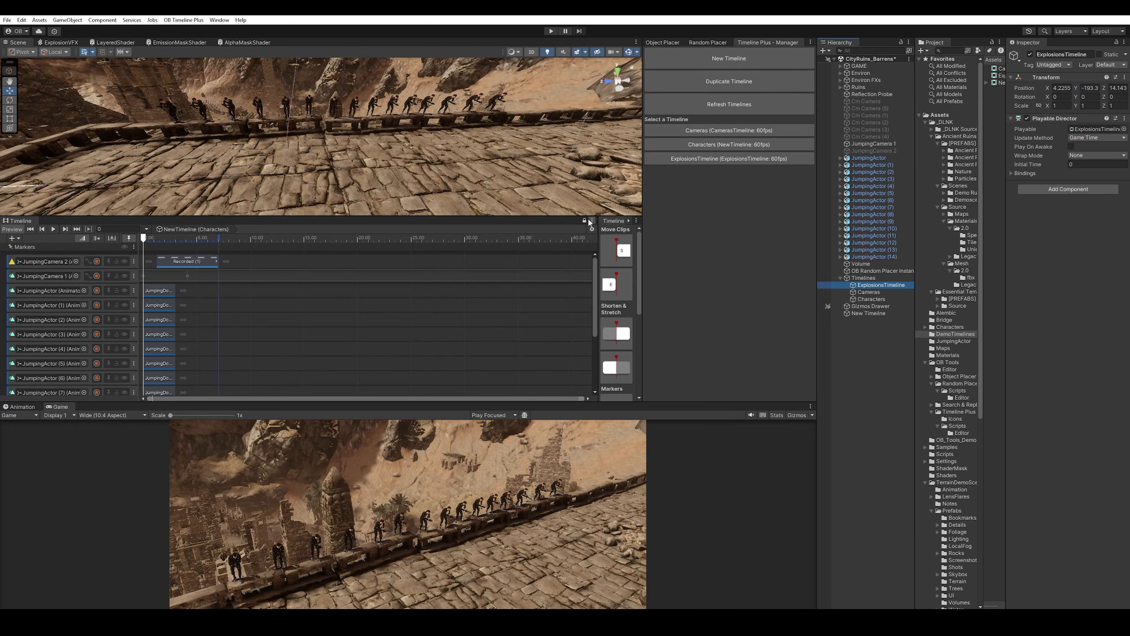
{"action": "left_click", "coordinate": [895, 299]}
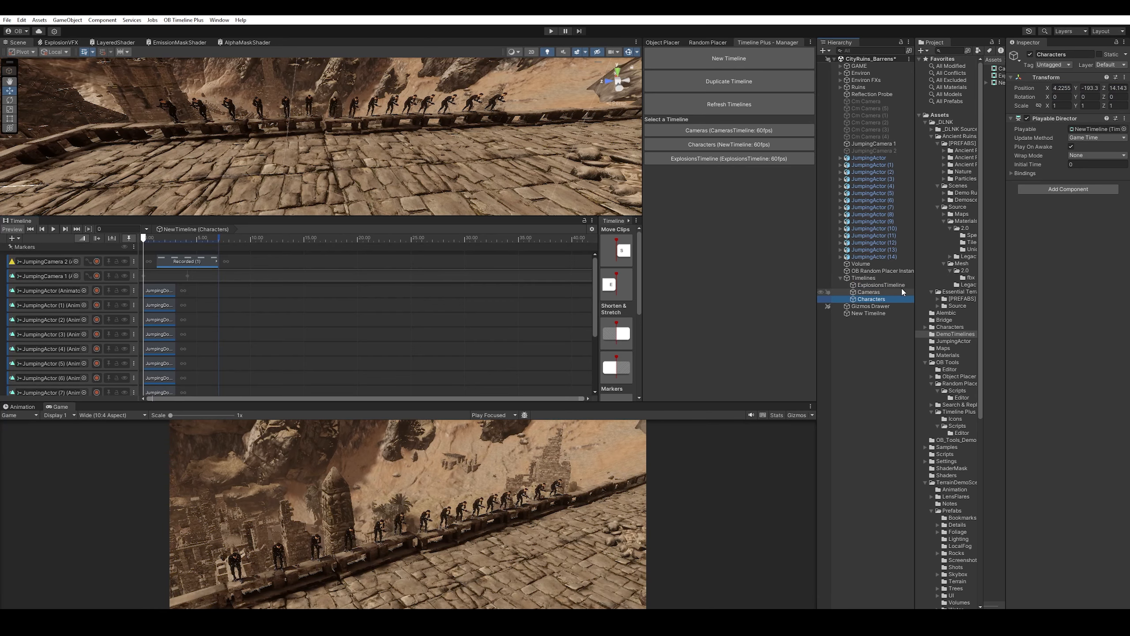
{"action": "key", "text": "ctrl+d"}
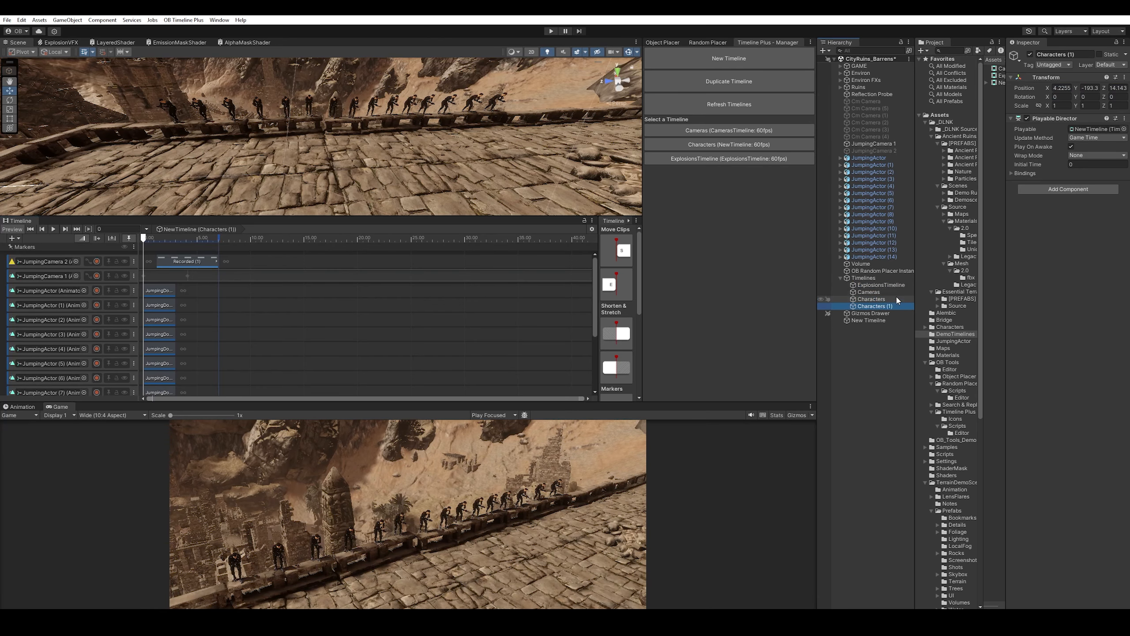
{"action": "left_click", "coordinate": [1090, 129]}
{"action": "left_click", "coordinate": [993, 84]}
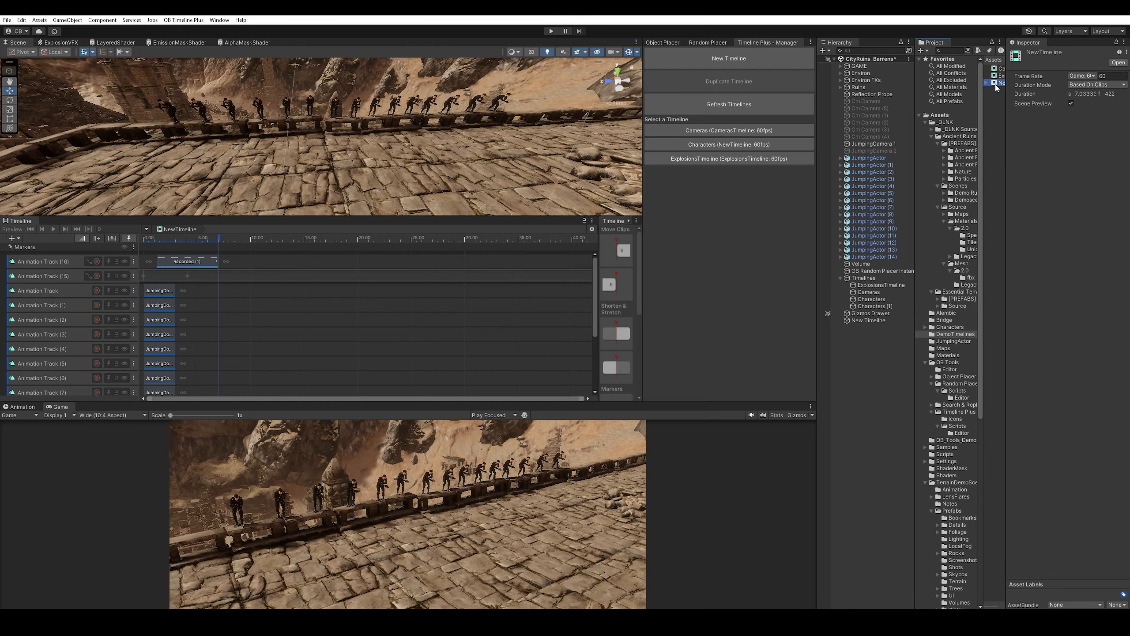
{"action": "key", "text": "ctrl+d"}
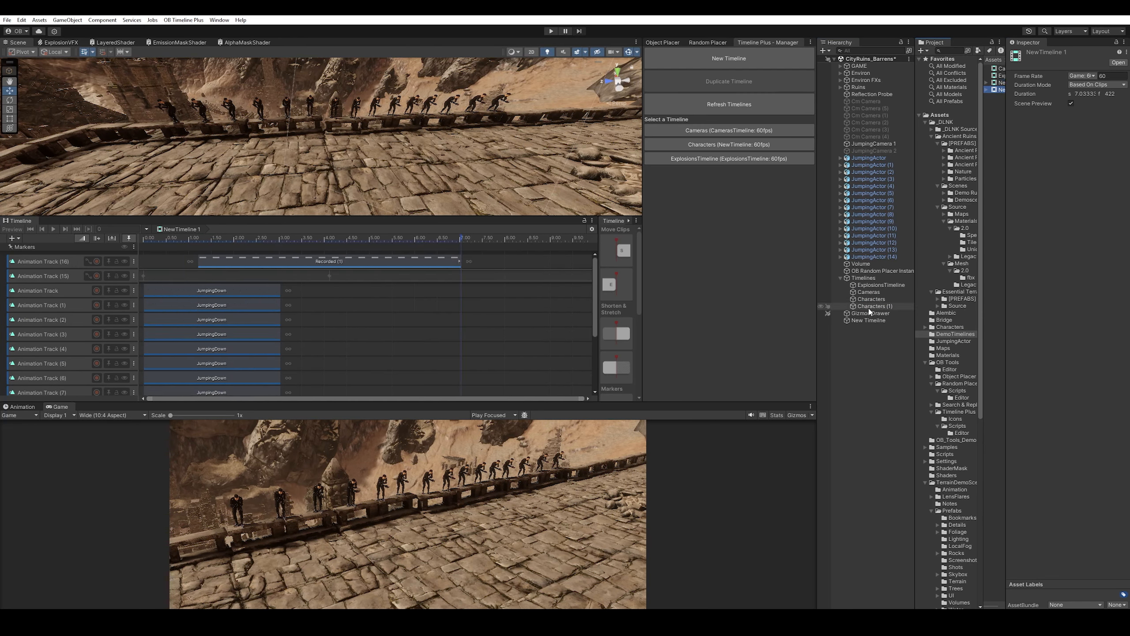
- Assign the NewTimeline 1 asset as the playable of Characters (1) and expand its bindings
{"action": "left_click", "coordinate": [869, 306]}
{"action": "left_click_drag", "start_coordinate": [994, 90], "coordinate": [1099, 130]}
{"action": "scroll", "coordinate": [40, 280], "scroll_direction": "down", "scroll_amount": 2}
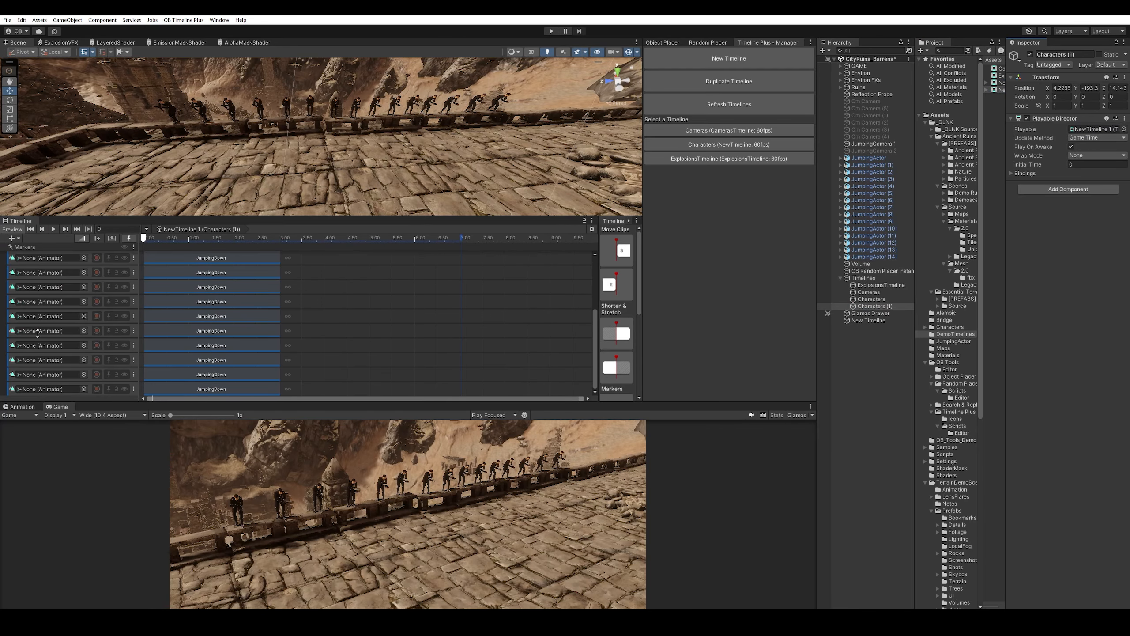
{"action": "left_click", "coordinate": [1012, 173]}
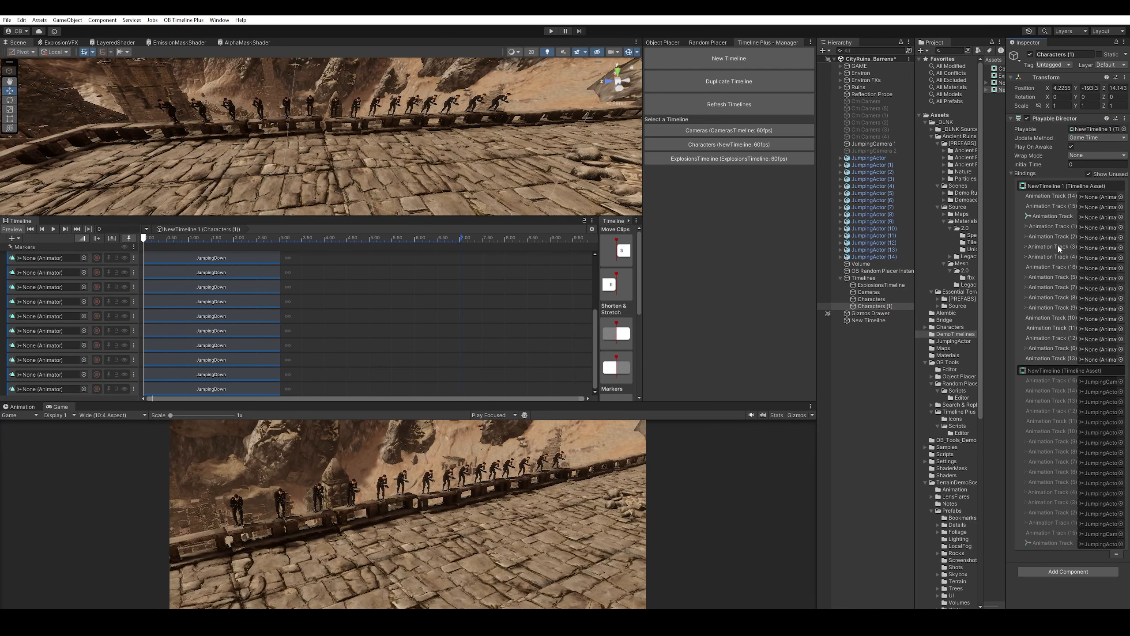
- Undo the playable assignment and delete the Characters (1) object and the NewTimeline 1 asset
{"action": "key", "text": "ctrl+z"}
{"action": "left_click", "coordinate": [872, 306]}
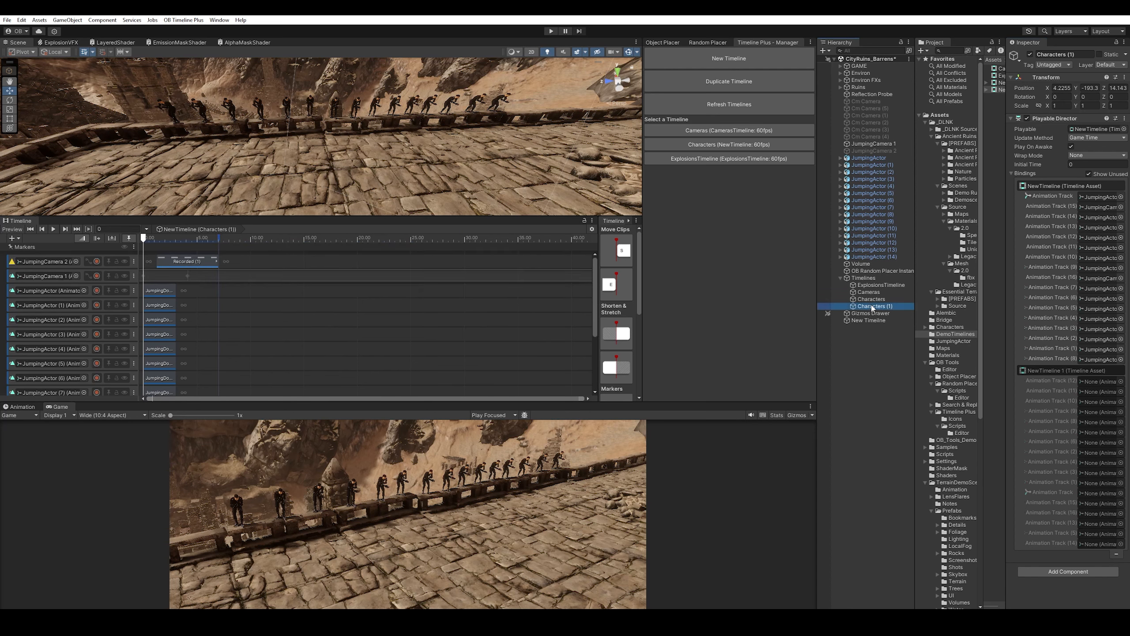
{"action": "key", "text": "Delete"}
{"action": "left_click", "coordinate": [996, 90]}
{"action": "key", "text": "Delete"}
- Duplicate the Characters timeline with the Timeline Manager, saving it as JumpingDuplicate in the DemoTimelines folder
{"action": "left_click", "coordinate": [873, 300]}
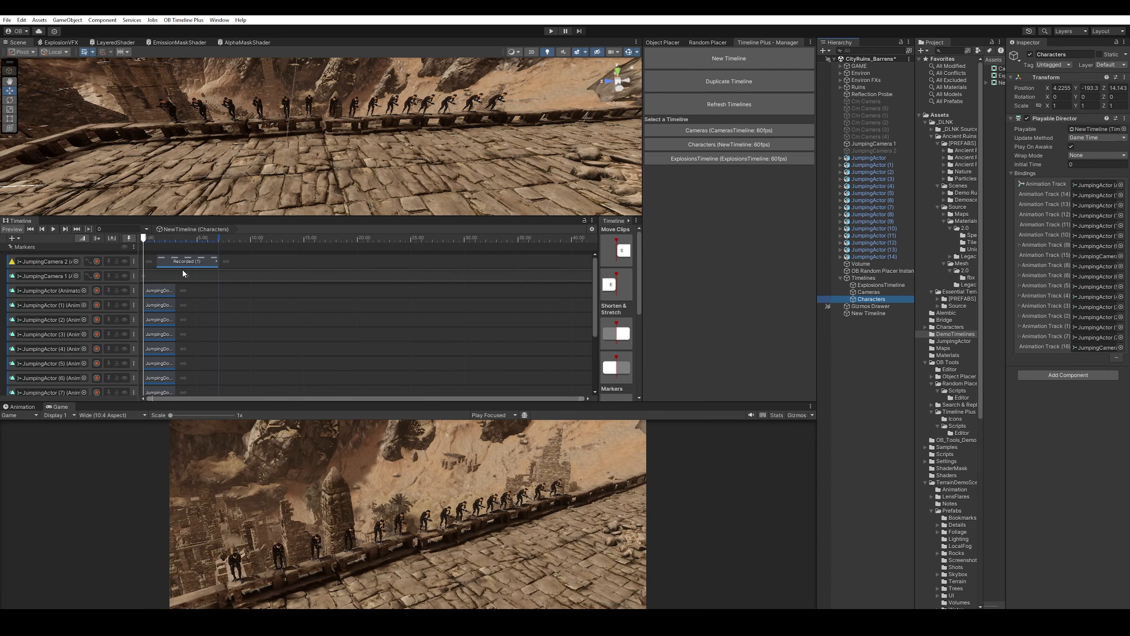
{"action": "left_click", "coordinate": [747, 82]}
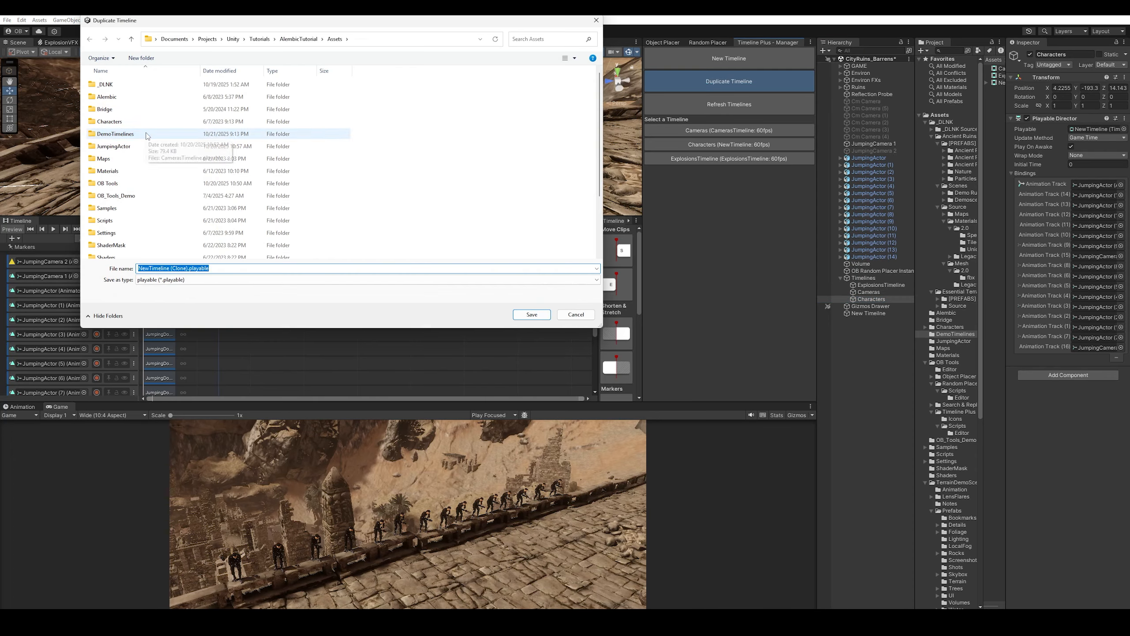
{"action": "double_click", "coordinate": [156, 134]}
{"action": "left_click", "coordinate": [218, 284]}
{"action": "left_click", "coordinate": [224, 284]}
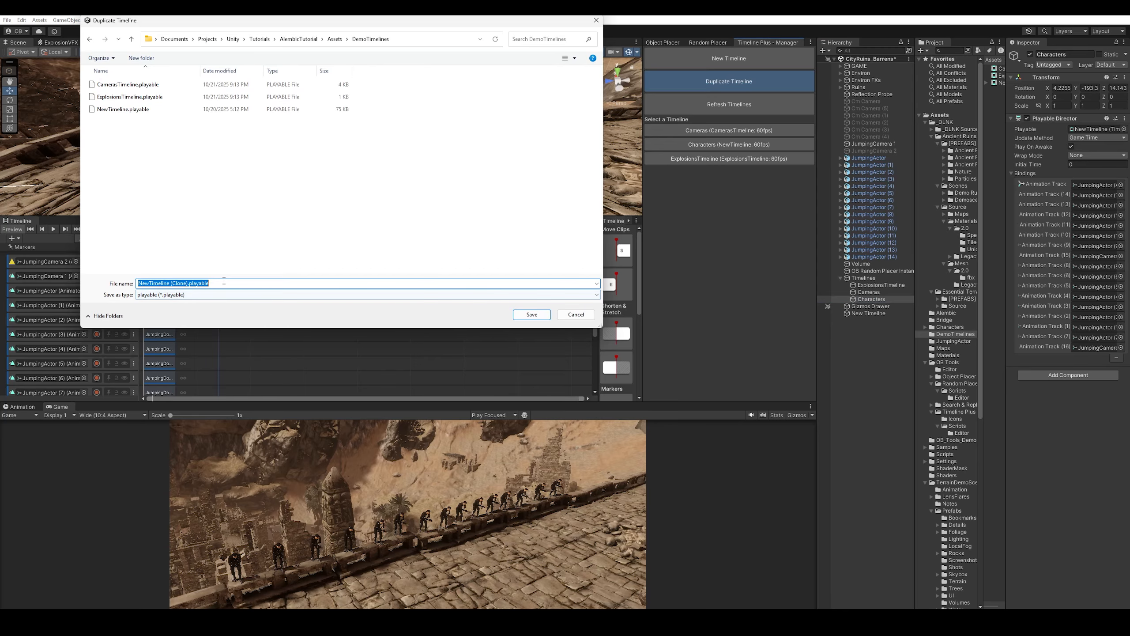
{"action": "type", "text": "J"}
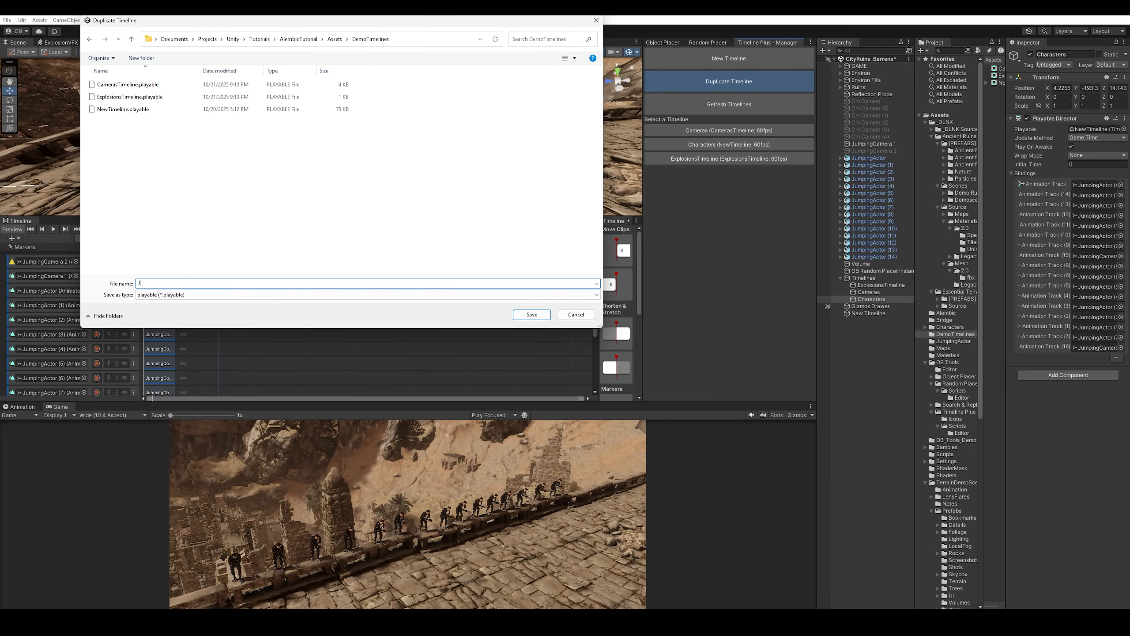
{"action": "type", "text": "umpingDuplicate"}
{"action": "key", "text": "Return"}
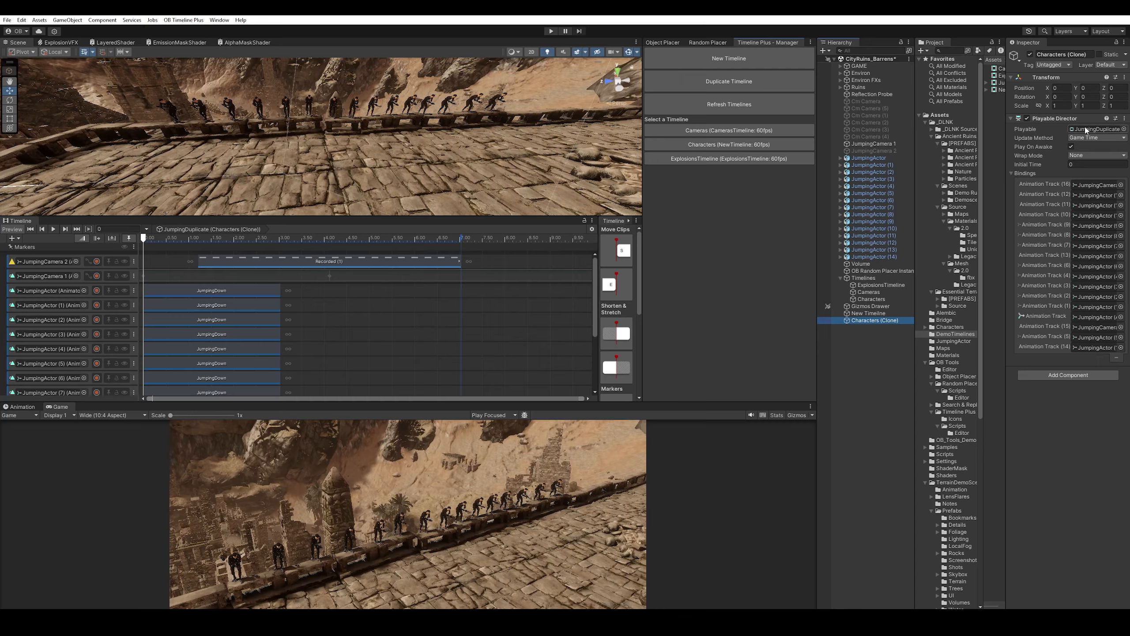
- Move the Characters (Clone) object into the Timelines group and refresh the list of timelines
{"action": "left_click", "coordinate": [1084, 129]}
{"action": "mouse_move", "coordinate": [878, 319]}
{"action": "left_mouse_down"}
{"action": "mouse_move", "coordinate": [872, 285]}
{"action": "mouse_move", "coordinate": [870, 301]}
{"action": "left_mouse_up"}
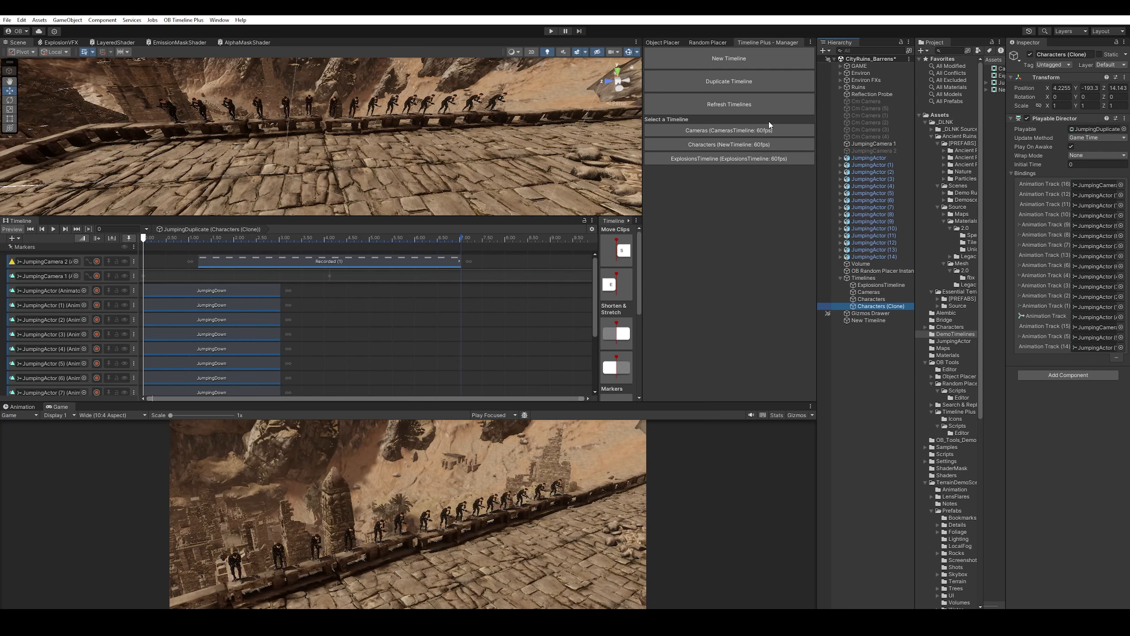
{"action": "left_click", "coordinate": [754, 110]}
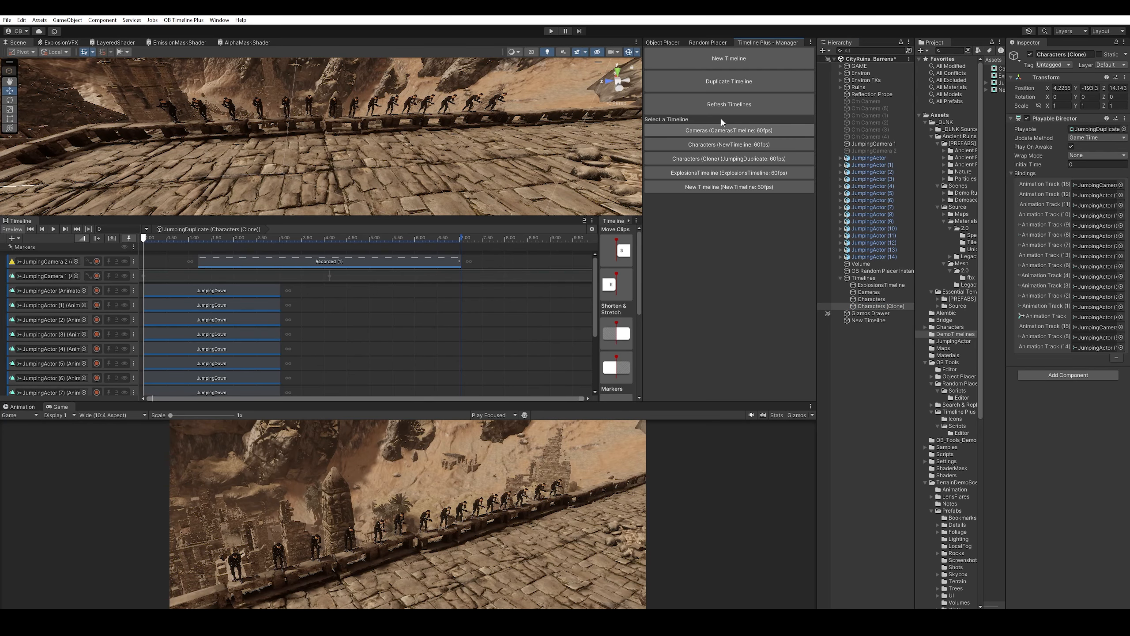
- Switch through the Cameras, Characters, Characters (Clone), ExplosionsTimeline and New Timeline entries to view each timeline
{"action": "left_click", "coordinate": [772, 131]}
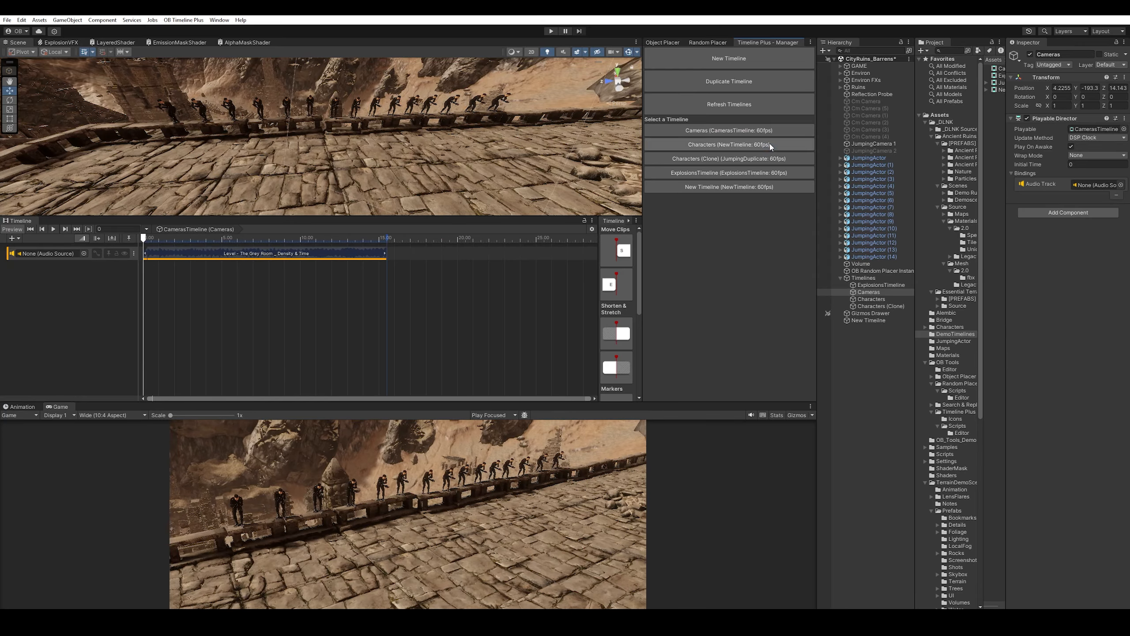
{"action": "left_click", "coordinate": [770, 143]}
{"action": "left_click", "coordinate": [762, 159]}
{"action": "left_click", "coordinate": [756, 173]}
{"action": "left_click", "coordinate": [752, 185]}
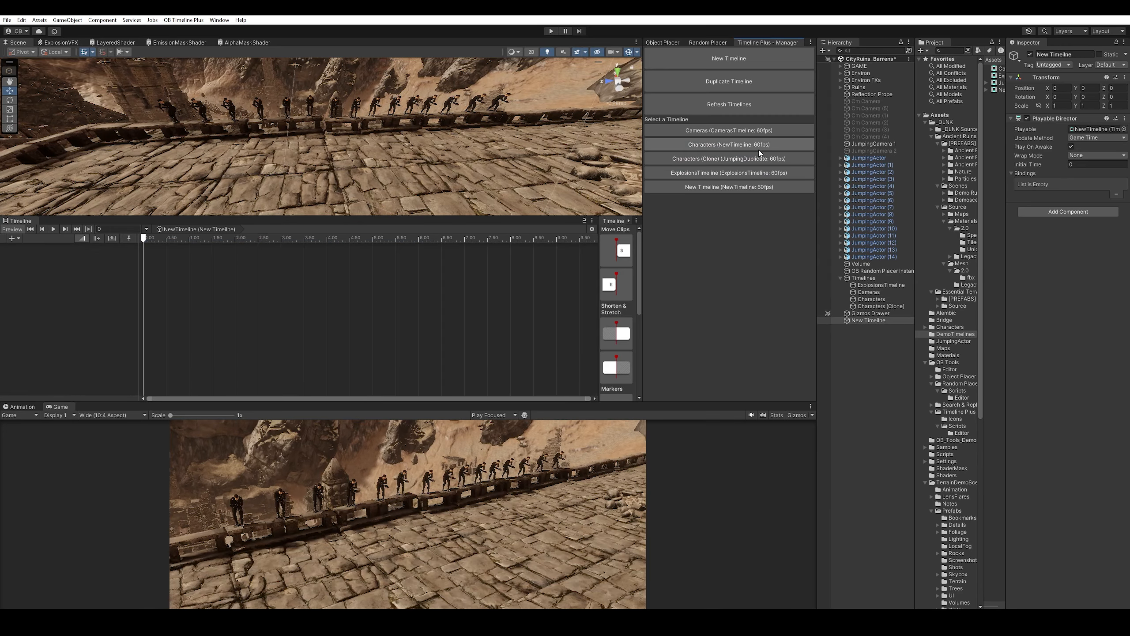
{"action": "left_click", "coordinate": [758, 146]}
{"action": "left_click", "coordinate": [756, 159]}
{"action": "left_click", "coordinate": [752, 173]}
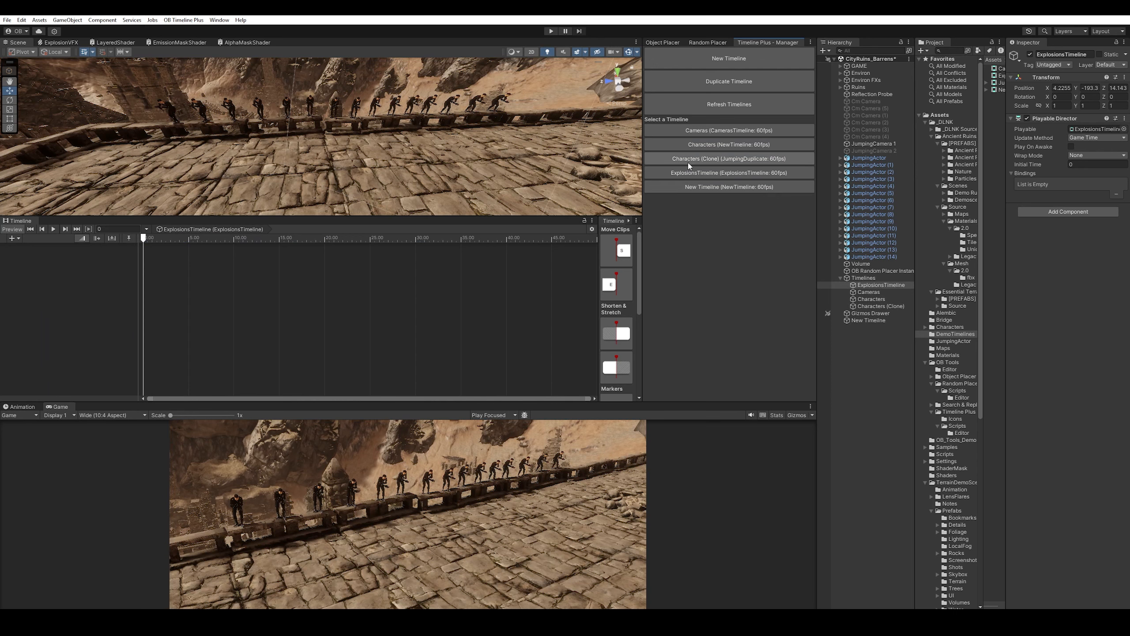
- Open the Characters (Clone) timeline, lock the Timeline window and select all JumpingDown clips on the actor tracks
{"action": "left_click", "coordinate": [704, 160]}
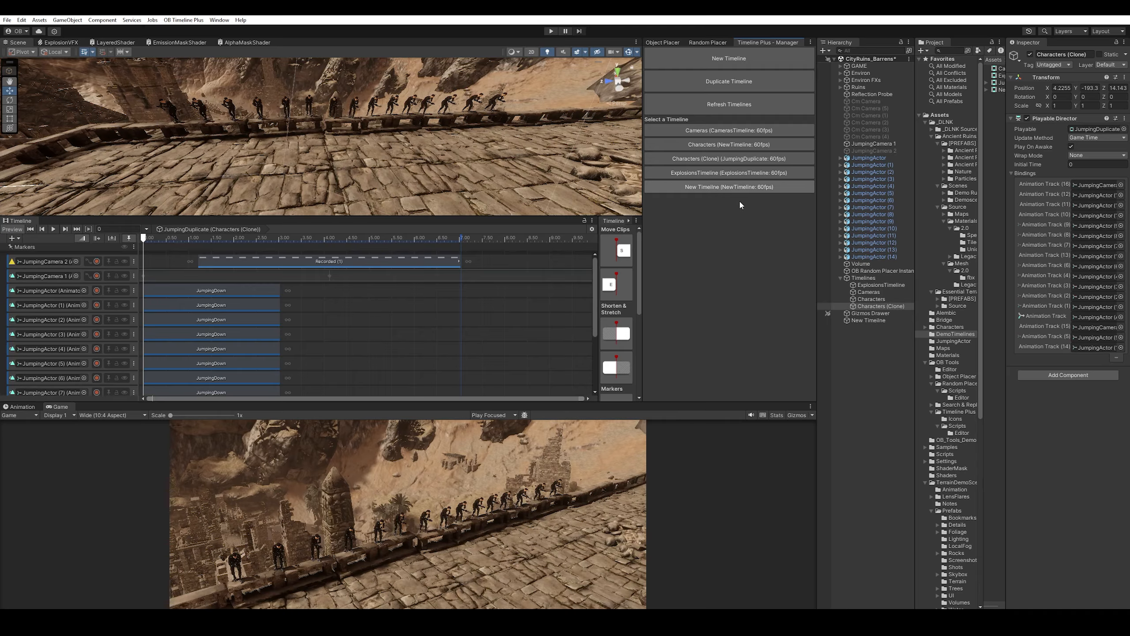
{"action": "left_click", "coordinate": [584, 220]}
{"action": "scroll", "coordinate": [339, 321], "scroll_direction": "down", "scroll_amount": 8}
{"action": "left_click_drag", "start_coordinate": [276, 390], "coordinate": [168, 294]}
- Place the playhead at about 5.13 seconds and move the selected clips to start there, then to end there
{"action": "left_click_drag", "start_coordinate": [228, 248], "coordinate": [225, 247]}
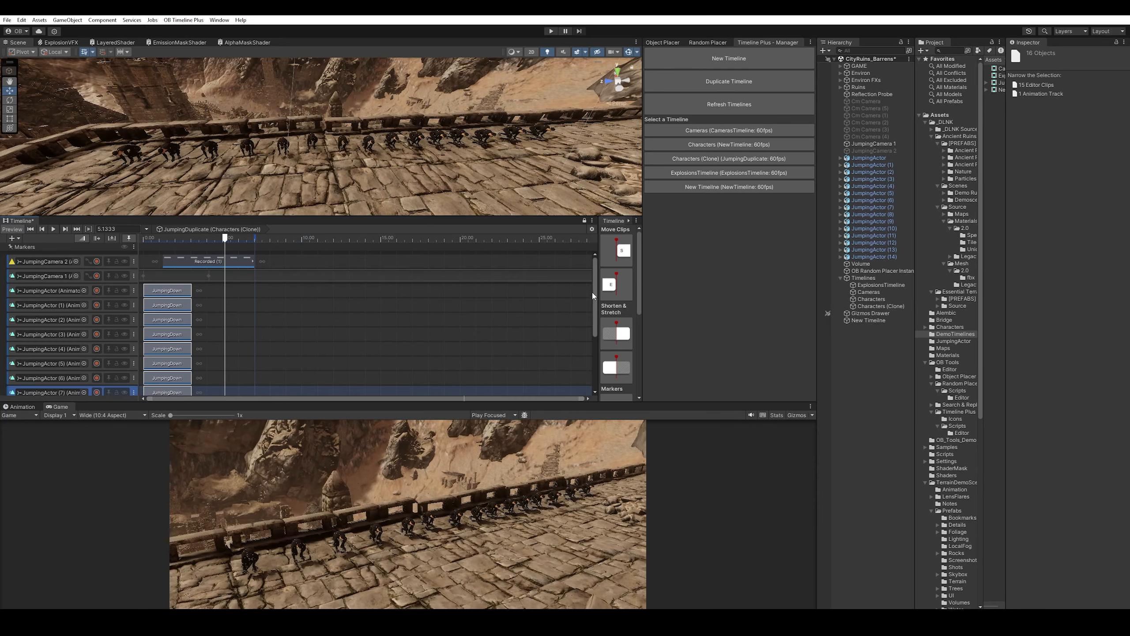
{"action": "left_click", "coordinate": [621, 251]}
{"action": "left_click", "coordinate": [622, 289]}
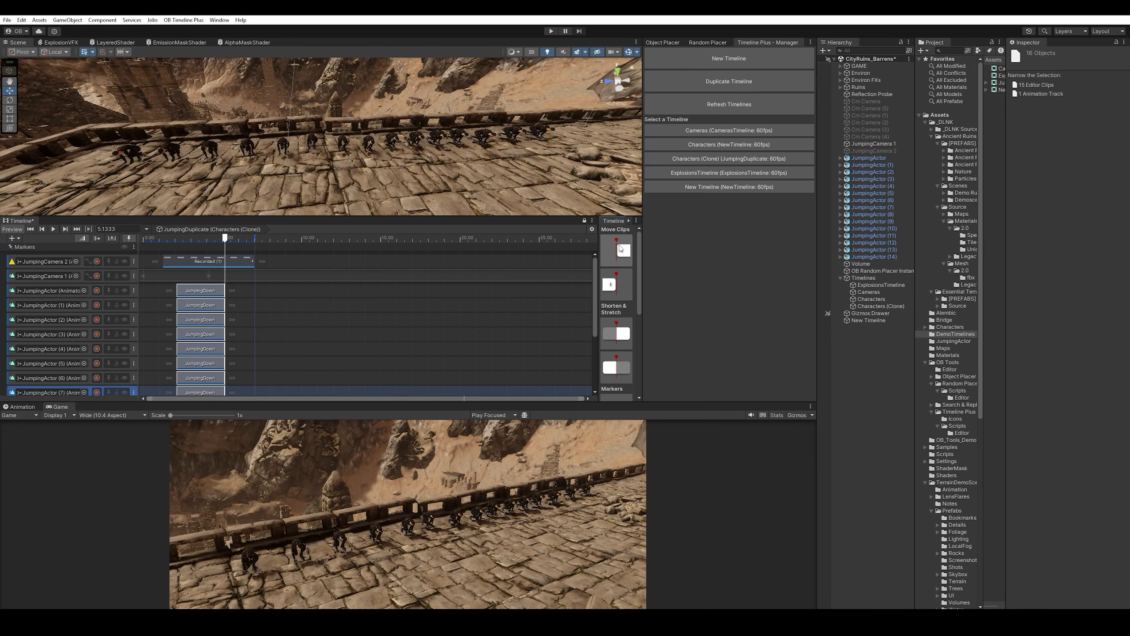
- Place the playhead at 6 seconds and repeatedly switch the selected clips between starting and ending there, finishing with them ending there
{"action": "left_click_drag", "start_coordinate": [226, 241], "coordinate": [239, 240]}
{"action": "key", "text": "shift+["}
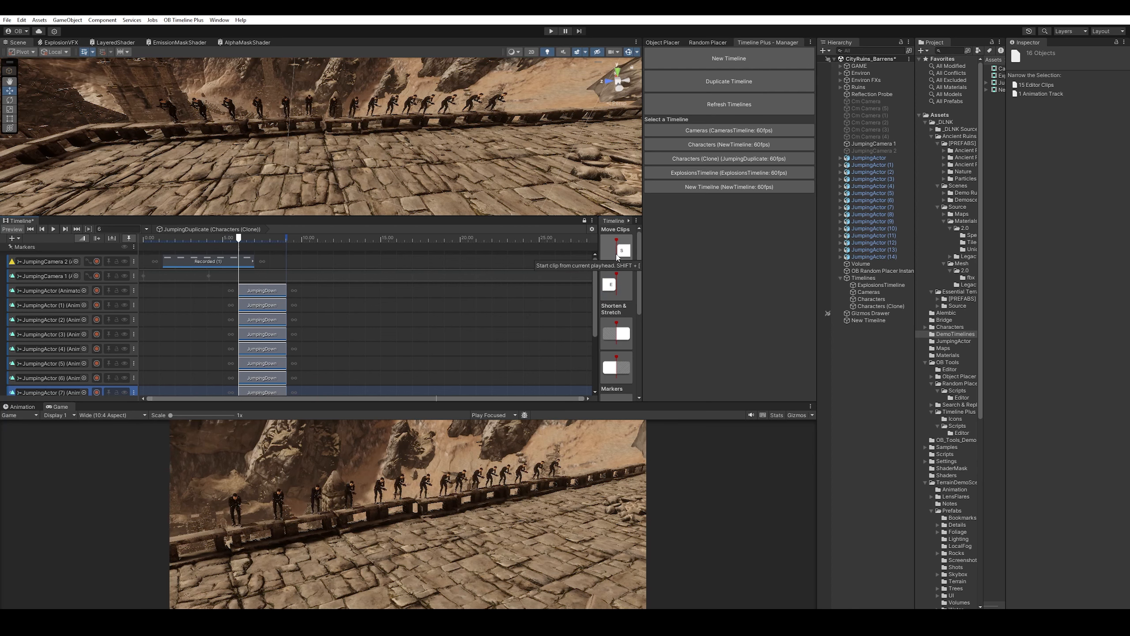
{"action": "key", "text": "shift+]"}
{"action": "key", "text": "shift+["}
{"action": "key", "text": "shift+]"}
{"action": "key", "text": "shift+["}
{"action": "key", "text": "shift+]"}
{"action": "key", "text": "shift+["}
{"action": "key", "text": "shift+]"}
{"action": "key", "text": "shift+["}
{"action": "key", "text": "shift+]"}
{"action": "key", "text": "shift+["}
{"action": "key", "text": "shift+]"}
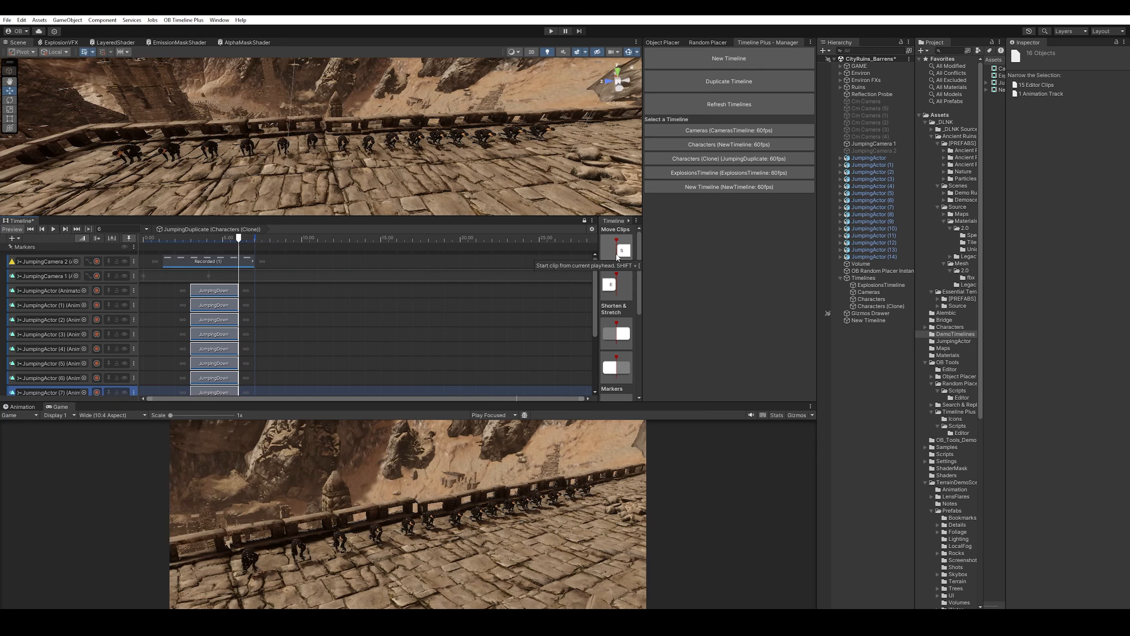
- Offset the JumpingDown clips unevenly across the actor tracks, with the playhead at the timeline start and all the clips selected
{"action": "mouse_move", "coordinate": [216, 308]}
{"action": "left_mouse_down"}
{"action": "mouse_move", "coordinate": [227, 314]}
{"action": "mouse_move", "coordinate": [206, 325]}
{"action": "left_mouse_up"}
{"action": "left_click_drag", "start_coordinate": [206, 324], "coordinate": [206, 324]}
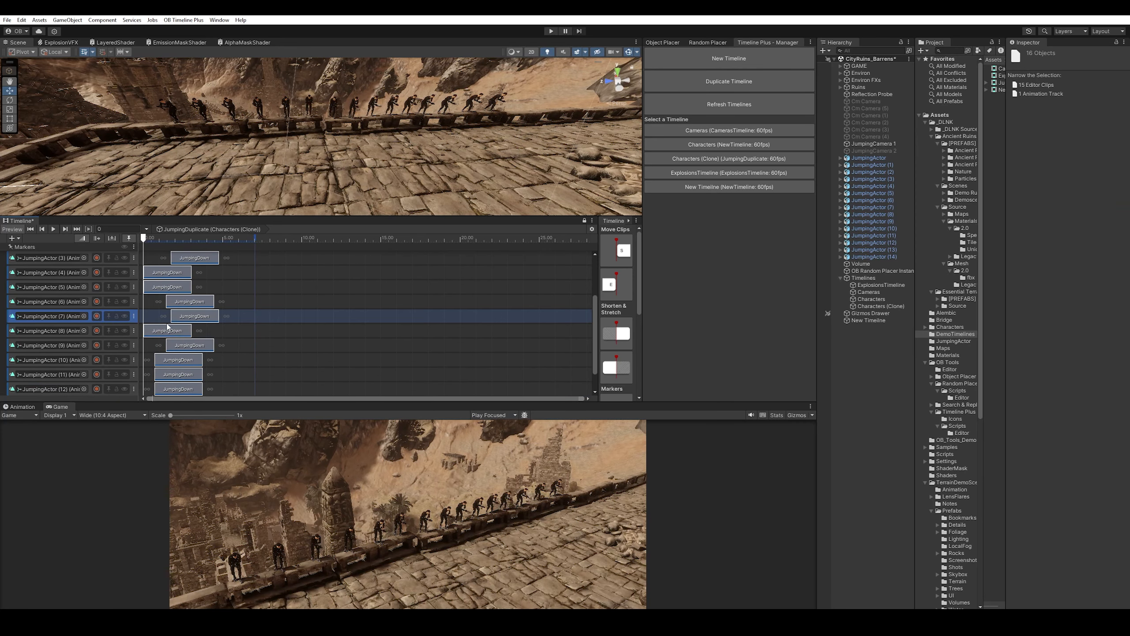
{"action": "scroll", "coordinate": [178, 330], "scroll_direction": "up", "scroll_amount": 4}
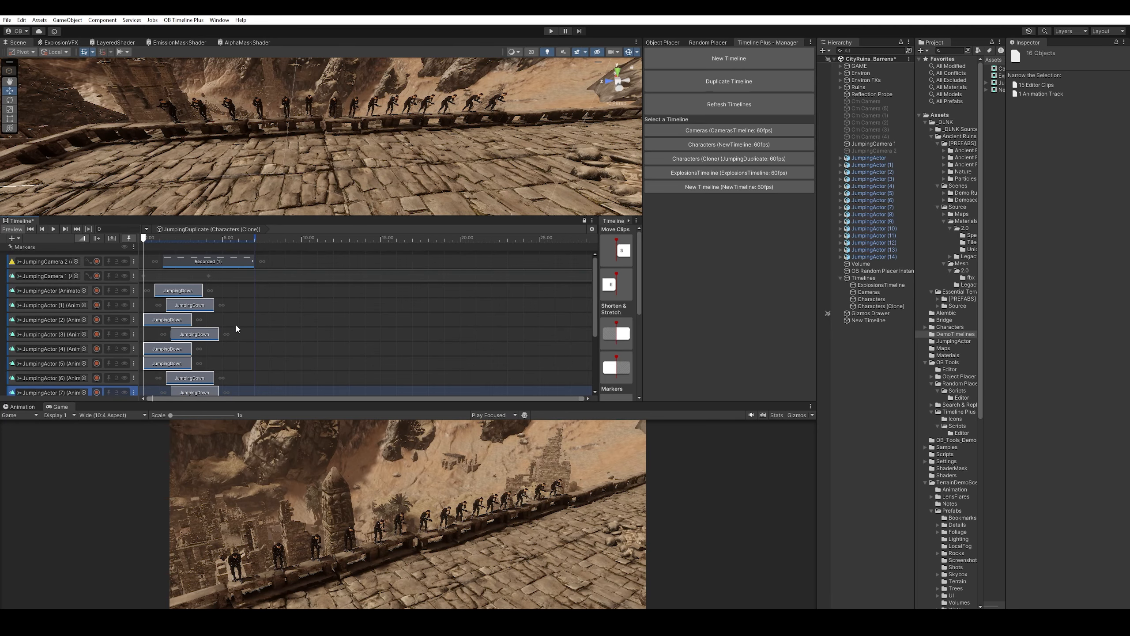
{"action": "scroll", "coordinate": [215, 301], "scroll_direction": "down", "scroll_amount": 3}
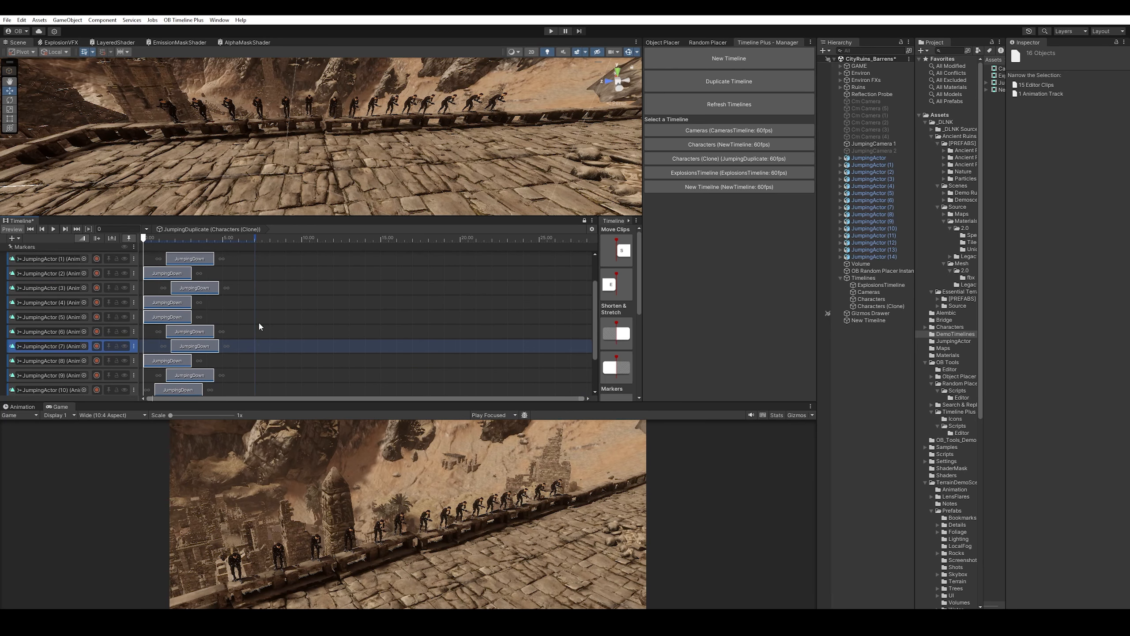
{"action": "scroll", "coordinate": [251, 326], "scroll_direction": "up", "scroll_amount": 3}
{"action": "left_click_drag", "start_coordinate": [182, 306], "coordinate": [156, 313]}
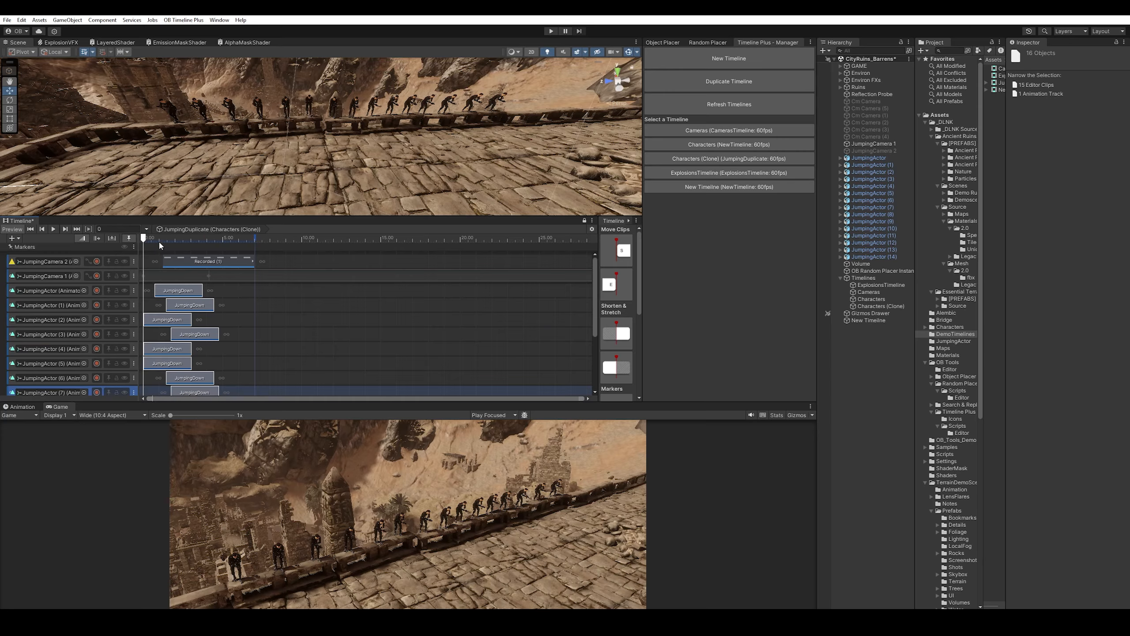
- Place the playhead at 2.9 seconds, shift the selected clips later together and move them all to start at the playhead
{"action": "left_click_drag", "start_coordinate": [159, 241], "coordinate": [189, 241]}
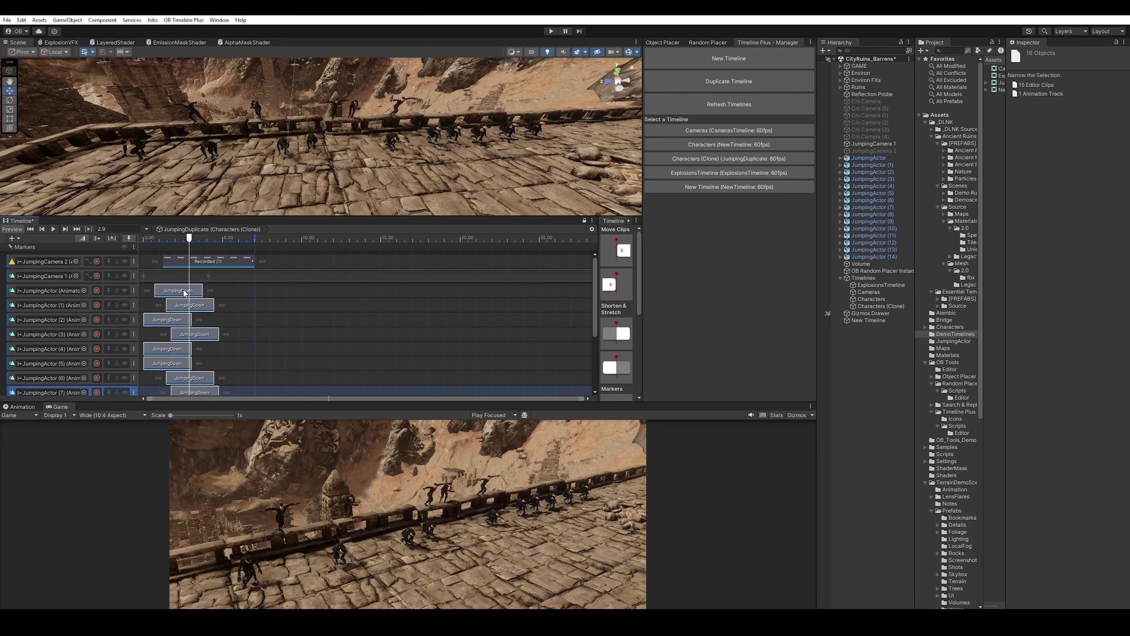
{"action": "left_click_drag", "start_coordinate": [186, 289], "coordinate": [210, 298]}
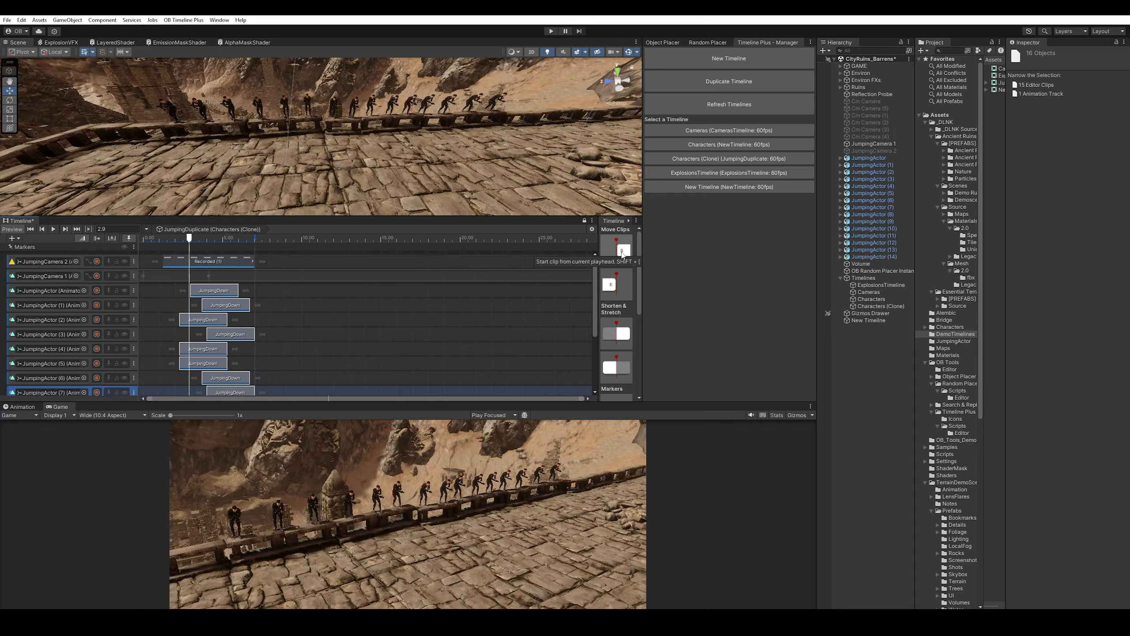
{"action": "left_click", "coordinate": [623, 253]}
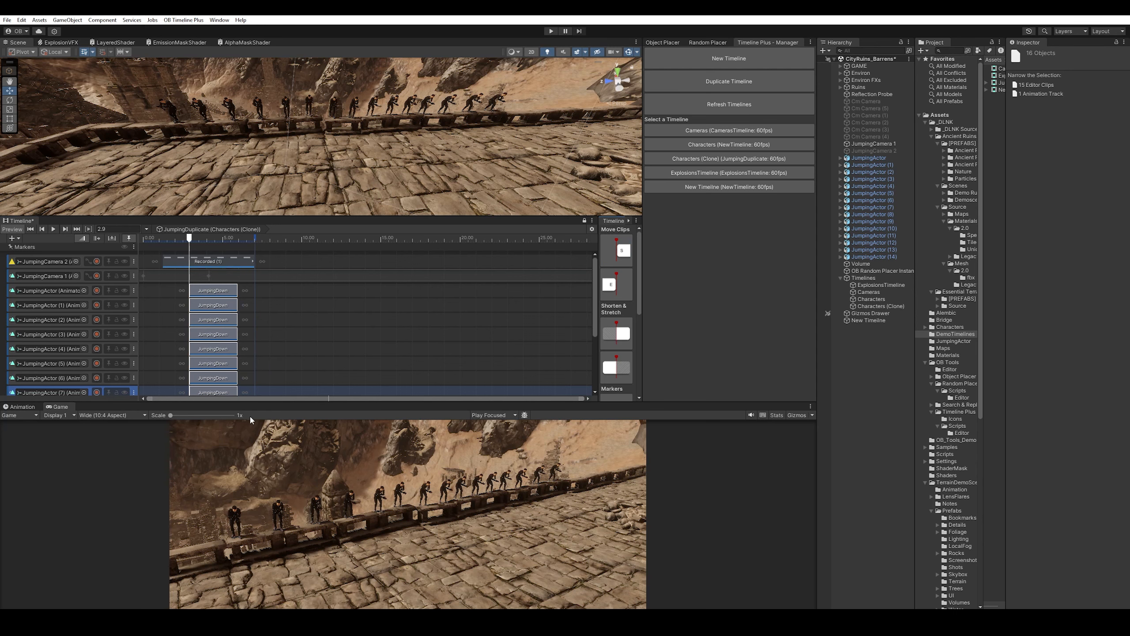
- Undo the start alignment, place the playhead at 4.1 seconds and move the selected clips to end there
{"action": "key", "text": "ctrl+z"}
{"action": "left_click_drag", "start_coordinate": [200, 238], "coordinate": [209, 239]}
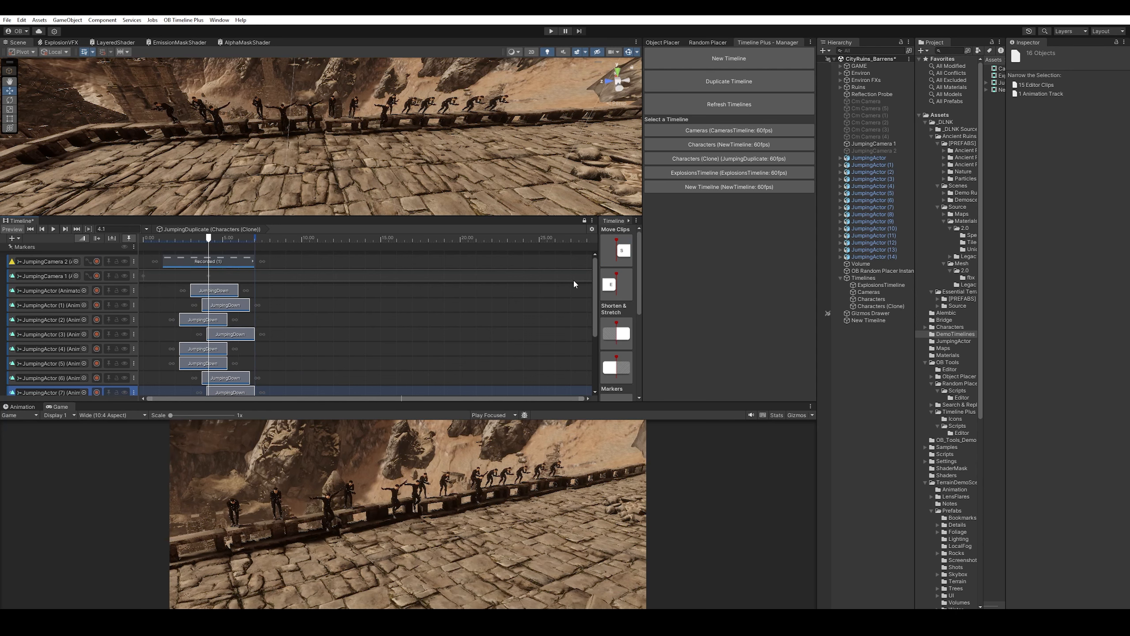
{"action": "left_click", "coordinate": [616, 290]}
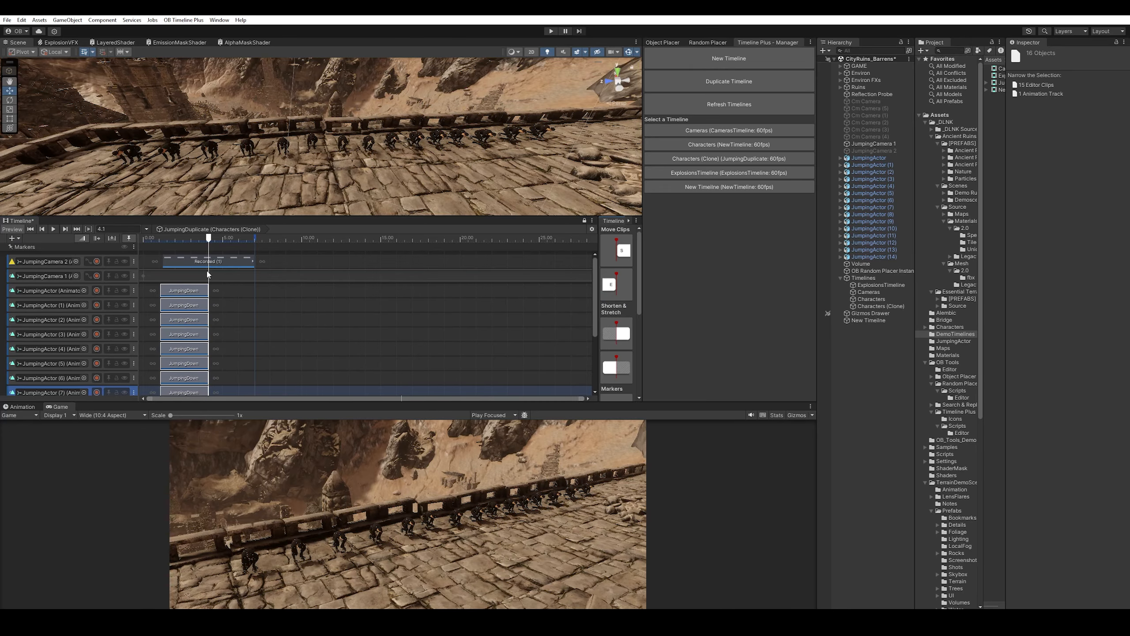
- Stretch the ends of the selected clips to the playhead at about 6.63 seconds and undo the stretch
{"action": "left_click_drag", "start_coordinate": [208, 238], "coordinate": [217, 238]}
{"action": "scroll", "coordinate": [623, 320], "scroll_direction": "down", "scroll_amount": 2}
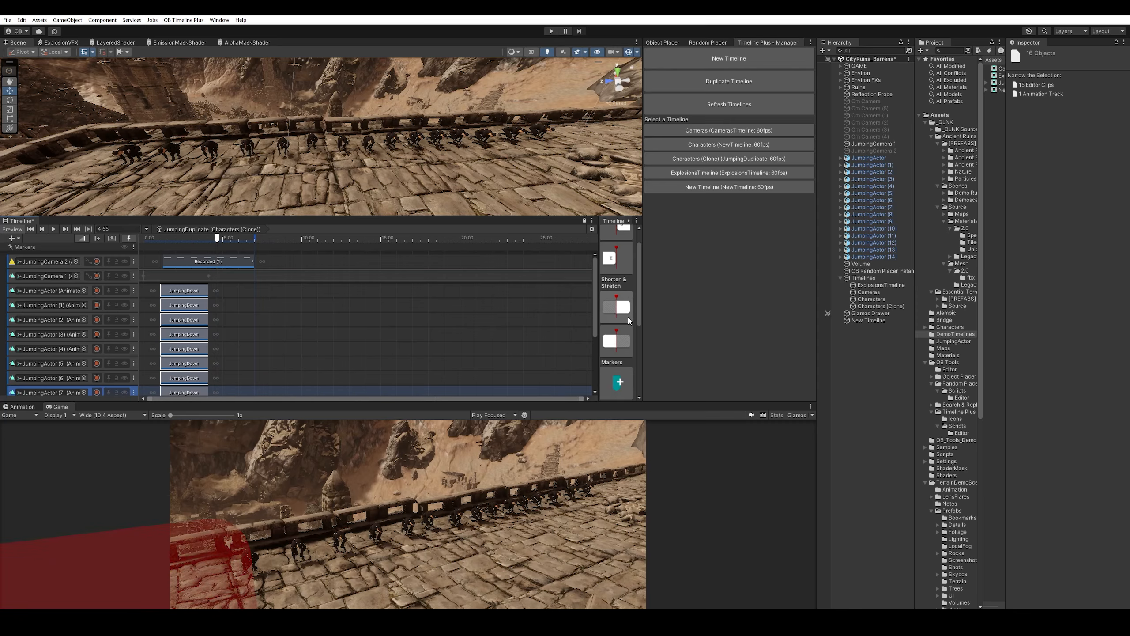
{"action": "left_click", "coordinate": [617, 340]}
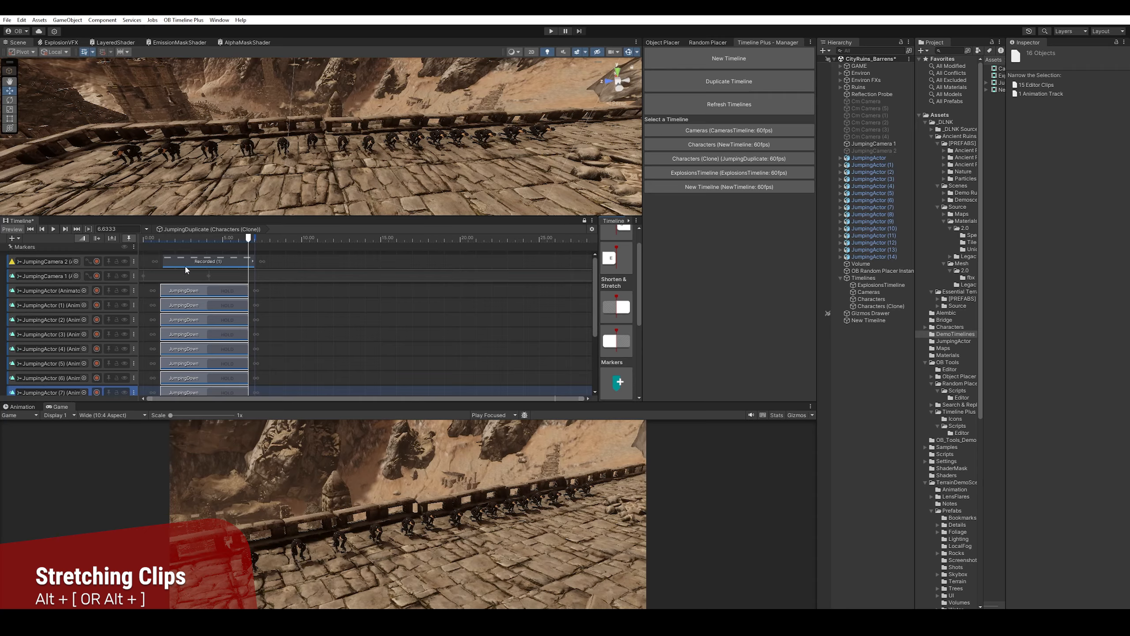
{"action": "key", "text": "ctrl+z"}
- Shorten the selected clips so they start at the playhead at about 2.17 seconds, and move them to the timeline start
{"action": "left_click", "coordinate": [149, 239]}
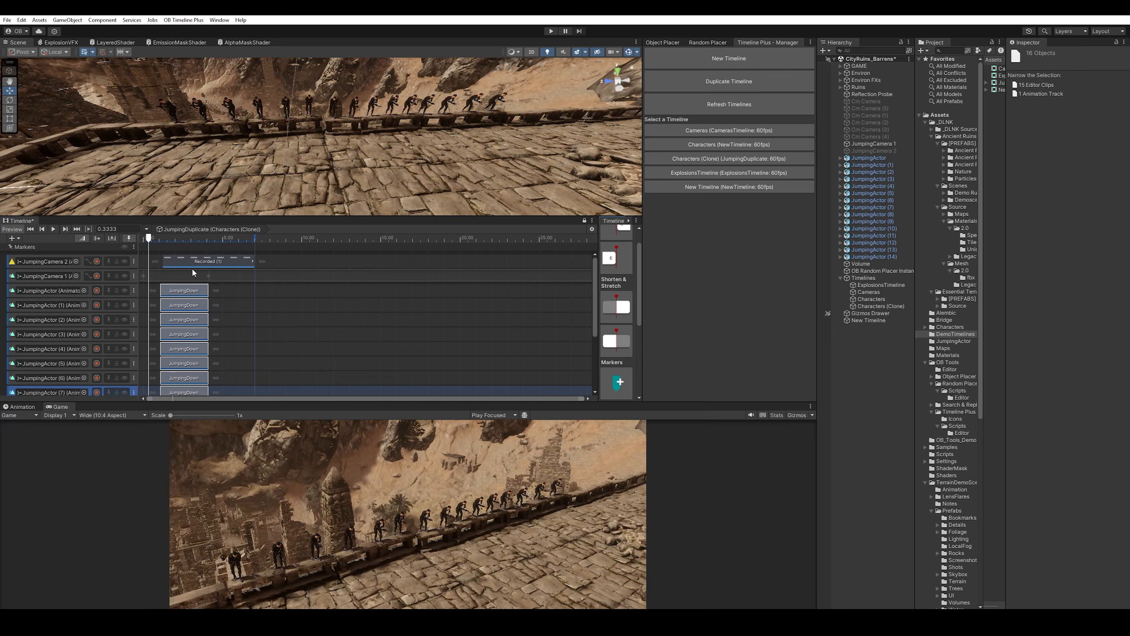
{"action": "key", "text": "i"}
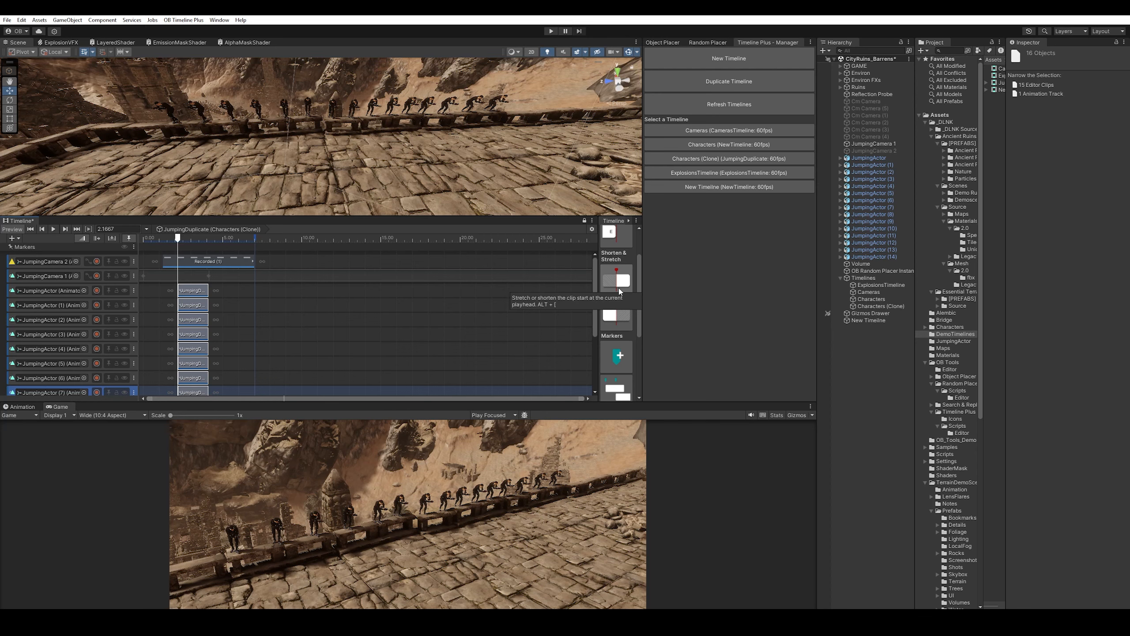
{"action": "scroll", "coordinate": [621, 285], "scroll_direction": "down", "scroll_amount": 3}
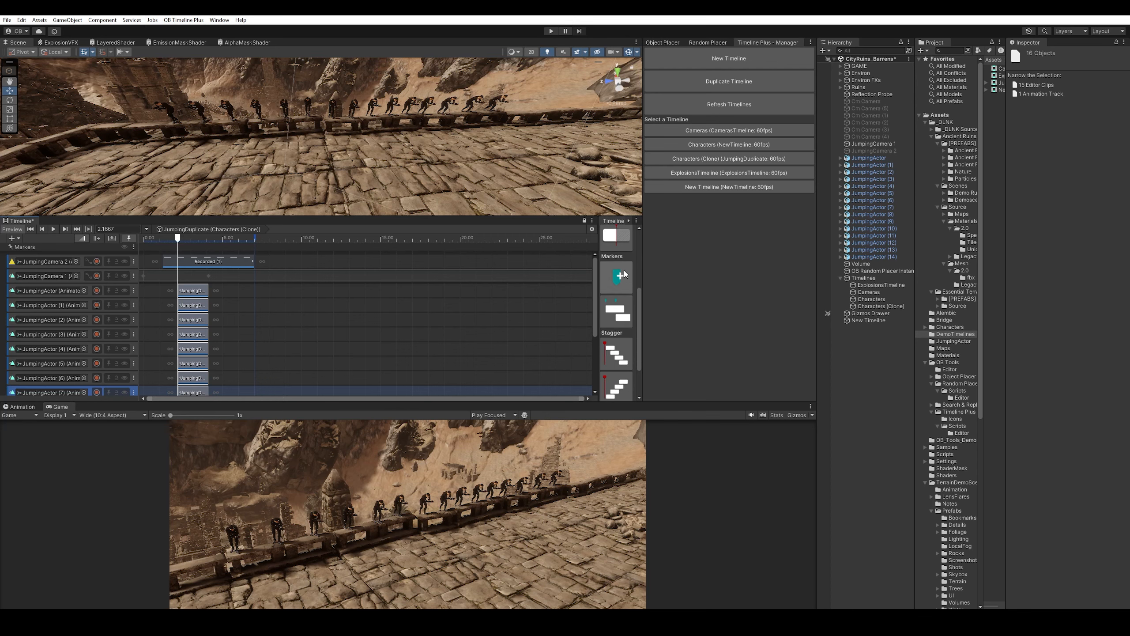
{"action": "scroll", "coordinate": [621, 285], "scroll_direction": "down", "scroll_amount": 2}
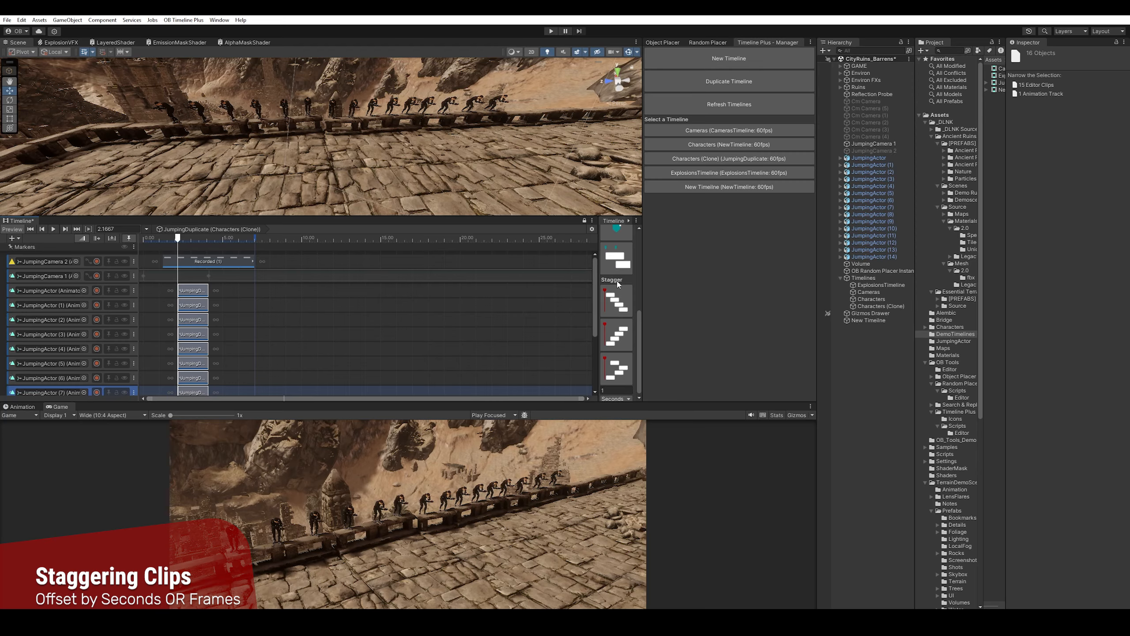
{"action": "scroll", "coordinate": [619, 296], "scroll_direction": "down", "scroll_amount": 1}
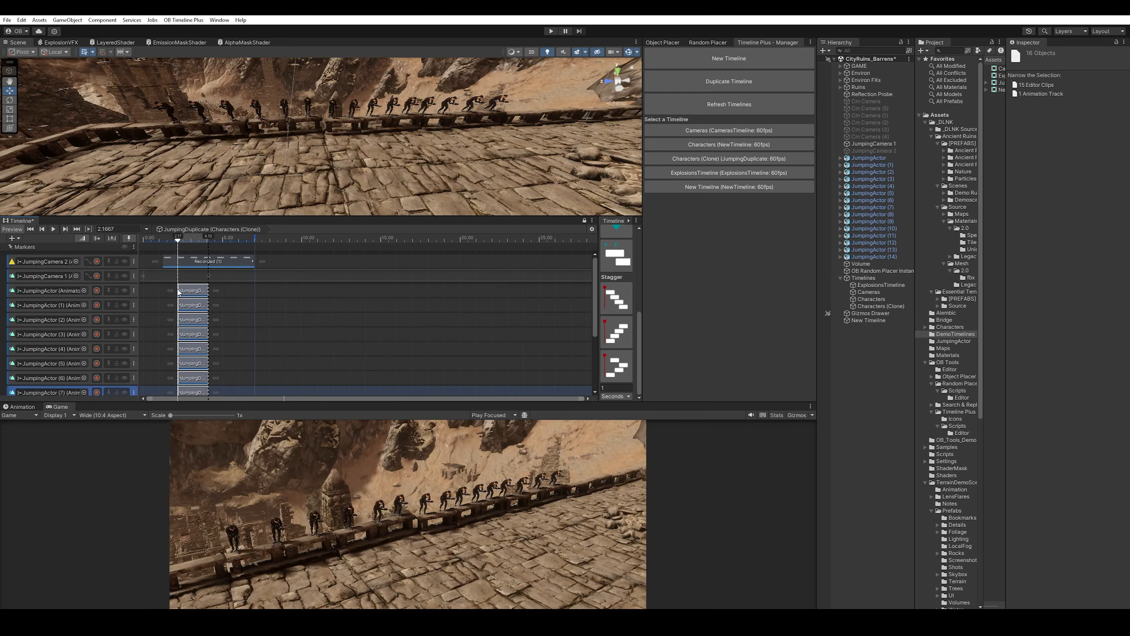
{"action": "left_click_drag", "start_coordinate": [189, 300], "coordinate": [155, 299]}
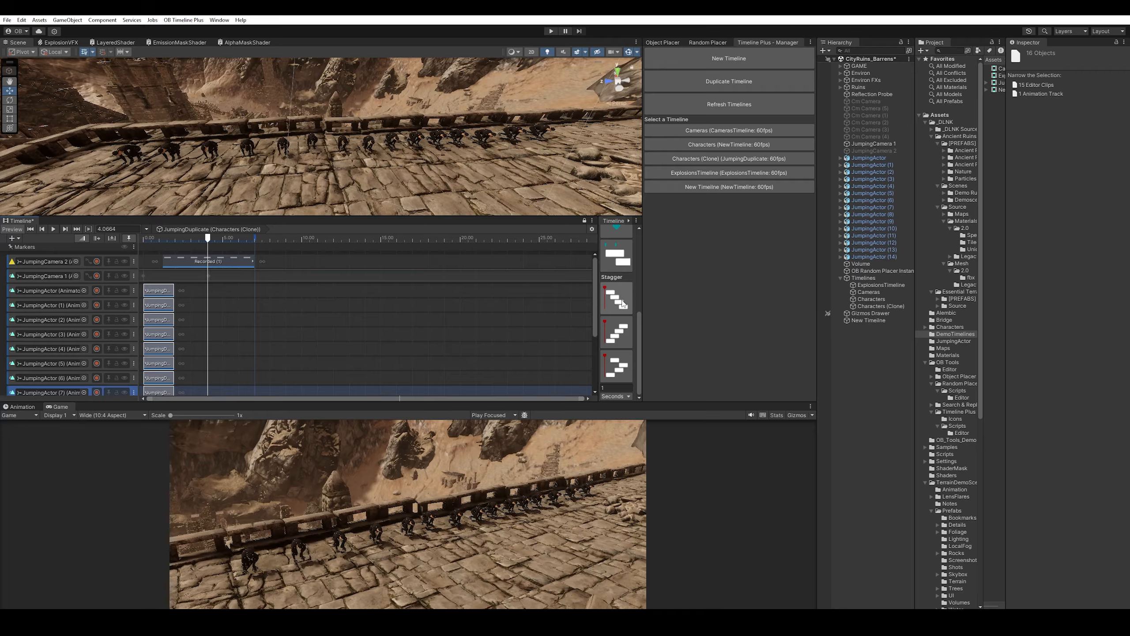
- Stagger the selected clips from the top track by 0.5 seconds from the playhead at about 0.72 seconds, and preview the animation from the start
{"action": "left_click", "coordinate": [619, 388]}
{"action": "type", "text": "0.5"}
{"action": "left_click_drag", "start_coordinate": [208, 239], "coordinate": [155, 242]}
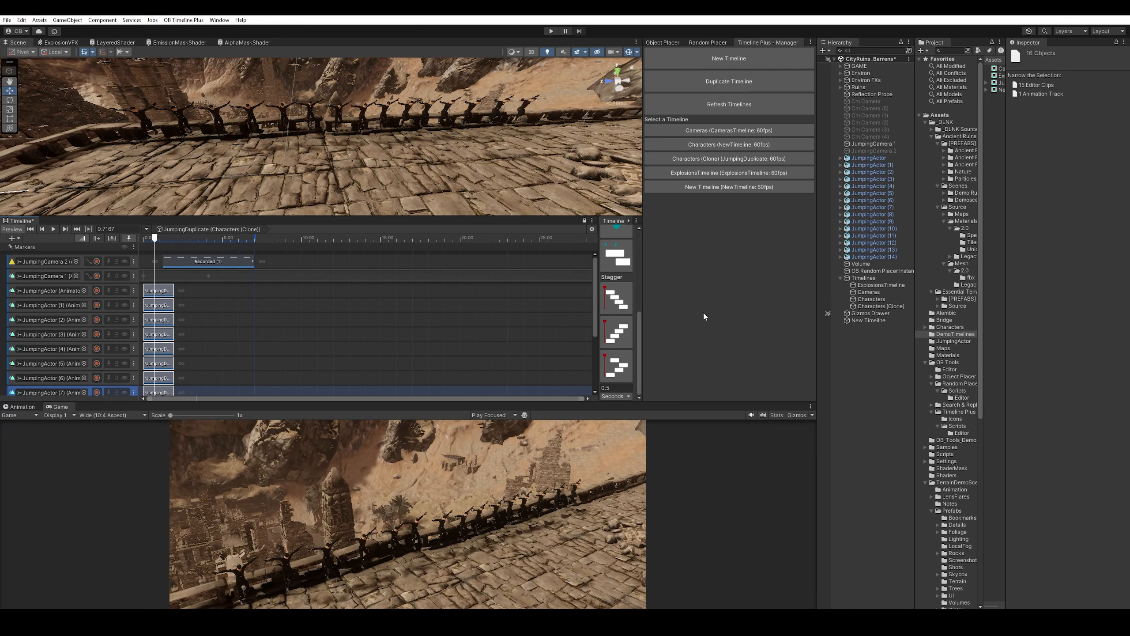
{"action": "left_click", "coordinate": [623, 307]}
{"action": "left_click_drag", "start_coordinate": [155, 238], "coordinate": [102, 237]}
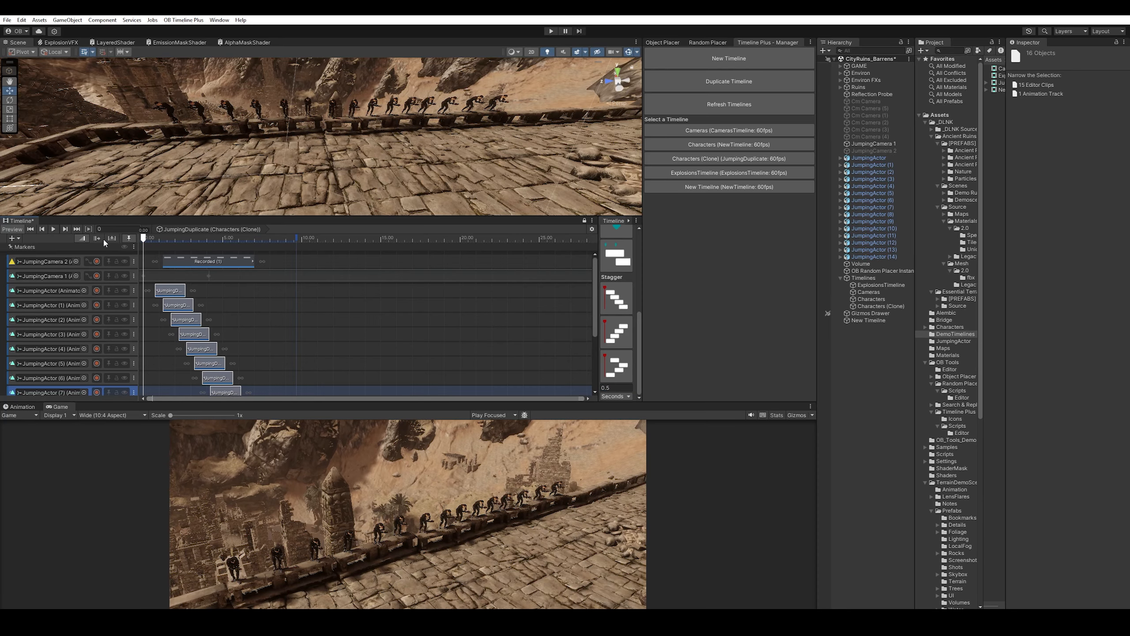
{"action": "middle_click_drag", "start_coordinate": [301, 353], "coordinate": [348, 318]}
{"action": "key", "text": "space"}
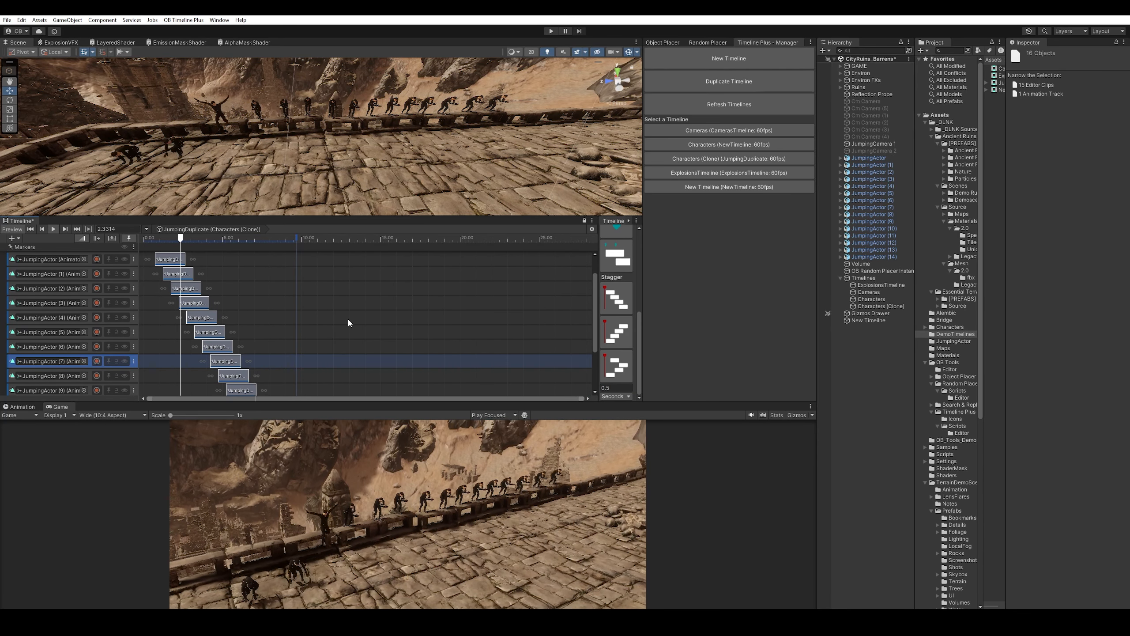
{"action": "scroll", "coordinate": [341, 310], "scroll_direction": "up", "scroll_amount": 2}
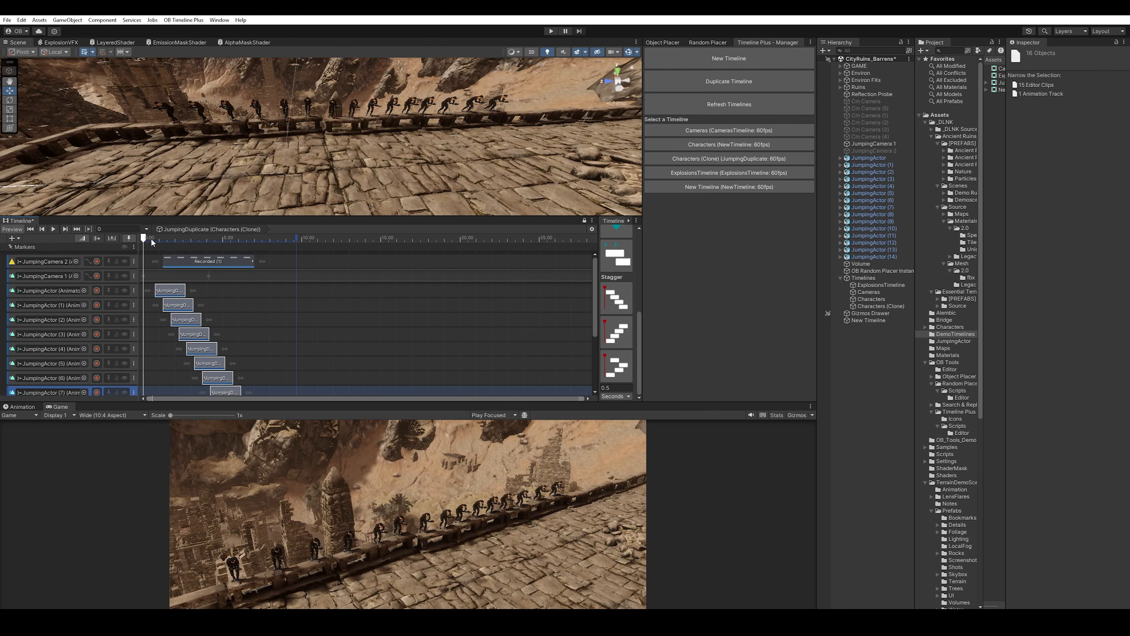
- Set the stagger offset to 0.2 seconds, stagger the clips from the top track starting at time 0 and preview the result
{"action": "left_click", "coordinate": [615, 388]}
{"action": "type", "text": "0."}
{"action": "left_click", "coordinate": [616, 299]}
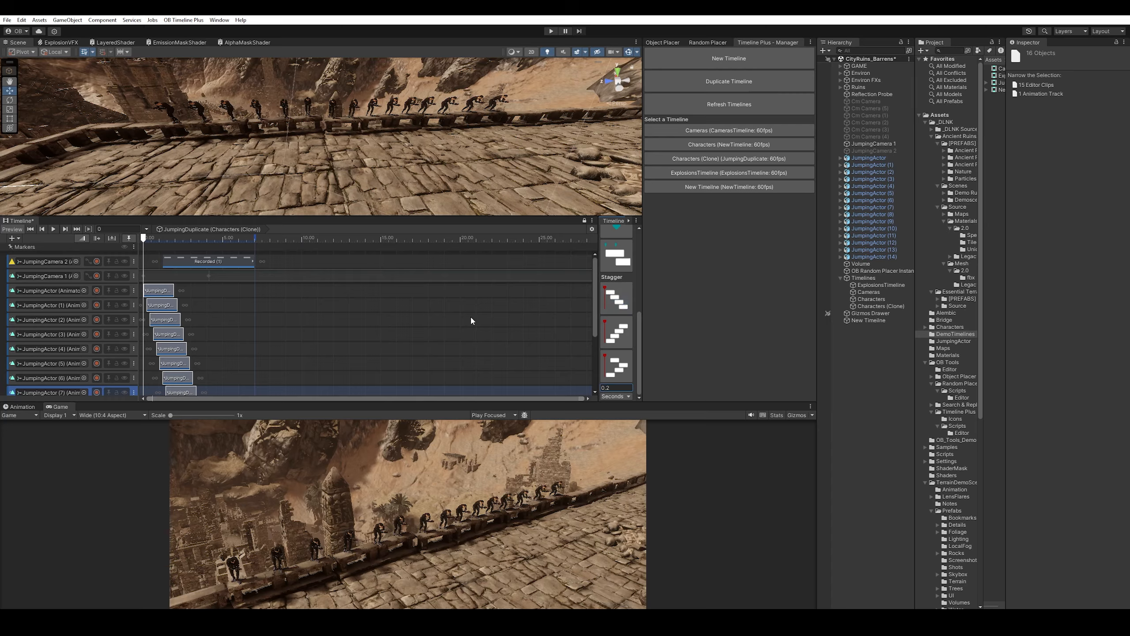
{"action": "left_click", "coordinate": [146, 239]}
{"action": "key", "text": "space"}
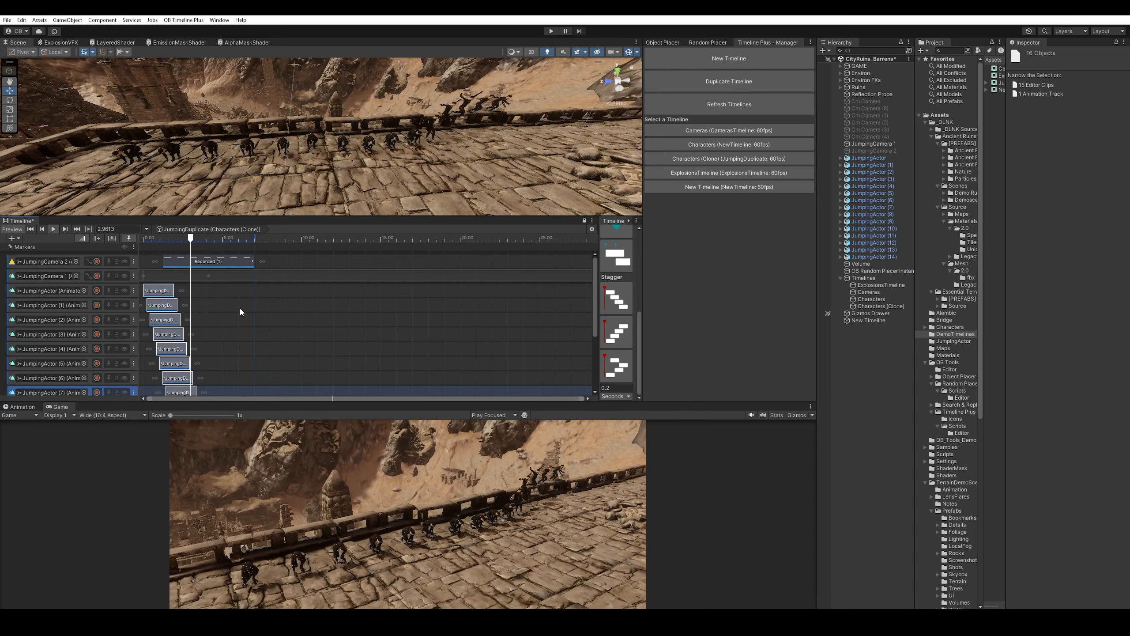
{"action": "key", "text": "space"}
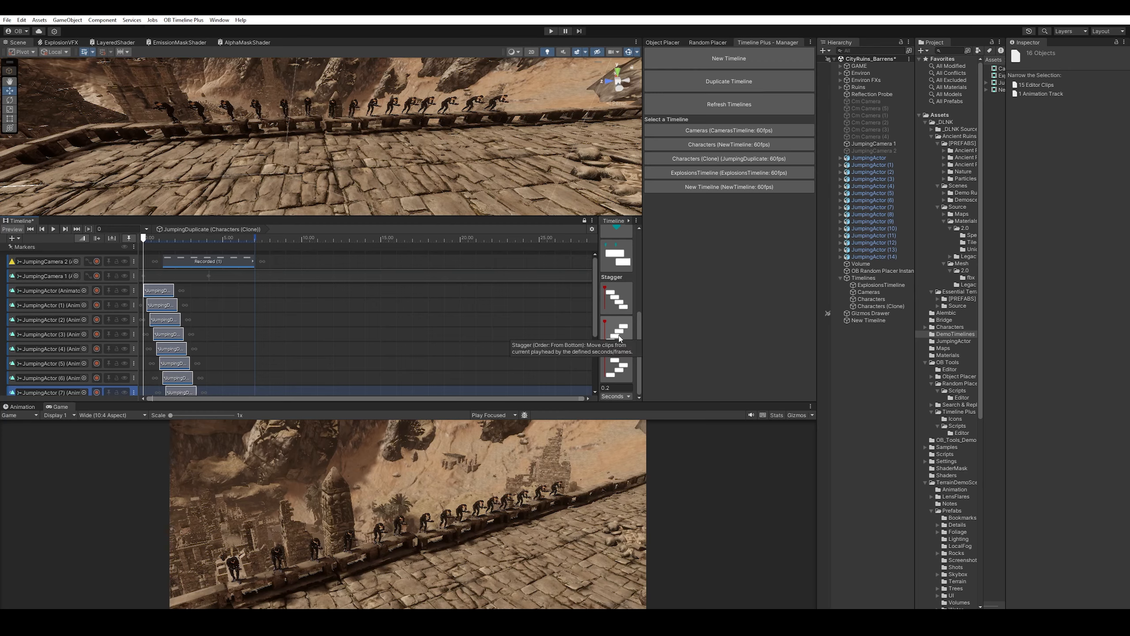
- Stagger the selected clips from the bottom track by 0.2 seconds, preview the animation and return the playhead to the start
{"action": "left_click", "coordinate": [618, 331]}
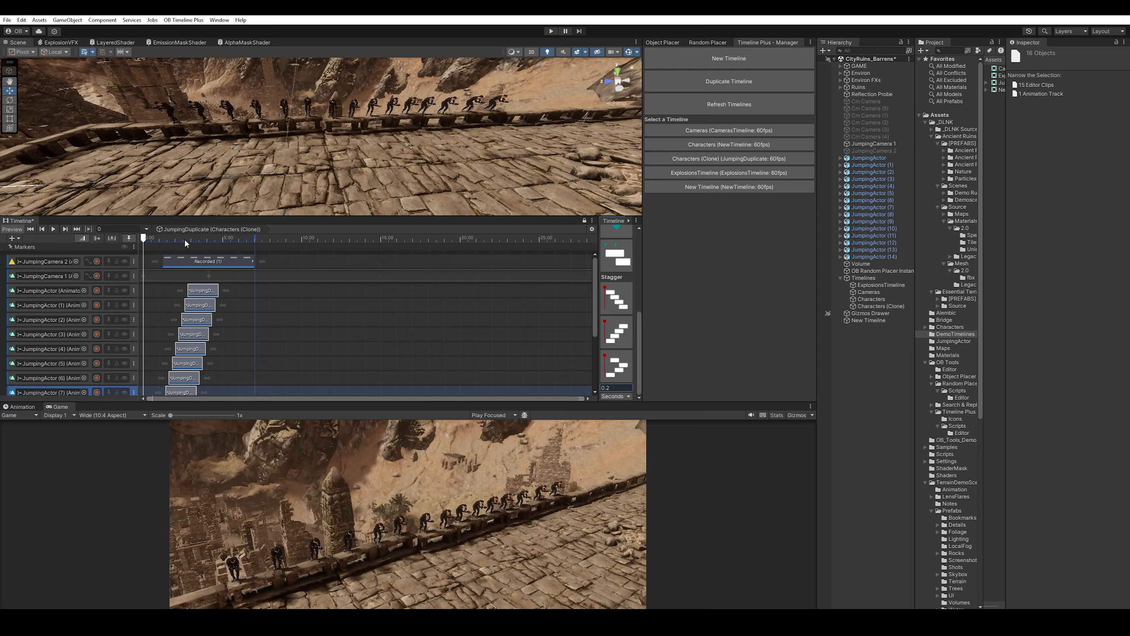
{"action": "left_click", "coordinate": [159, 239]}
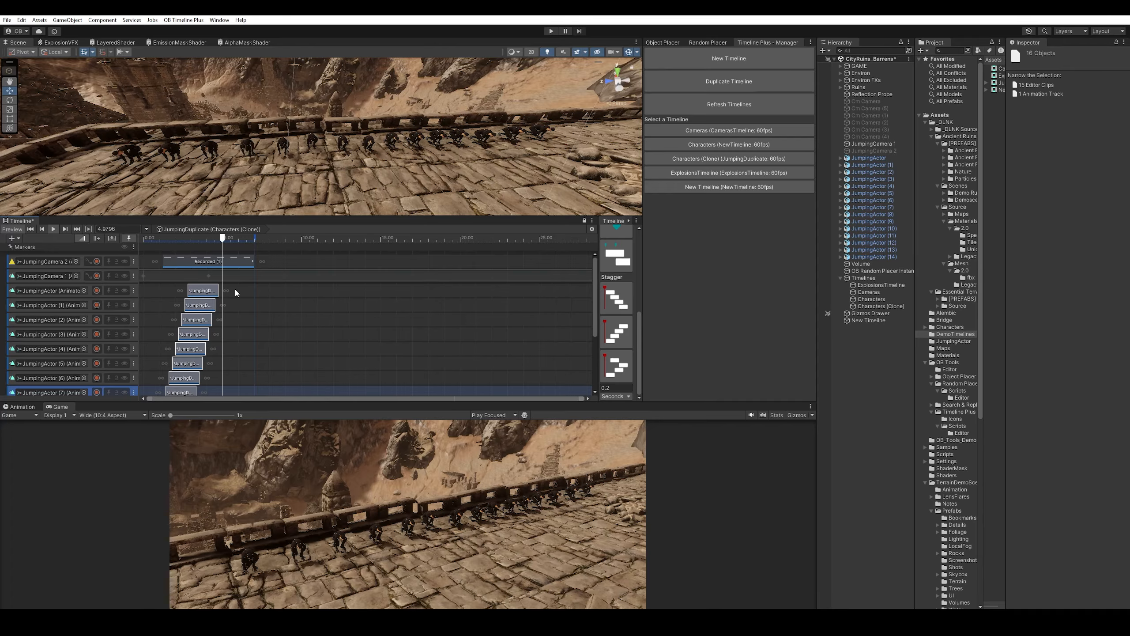
{"action": "key", "text": "space"}
{"action": "left_click_drag", "start_coordinate": [208, 241], "coordinate": [142, 239]}
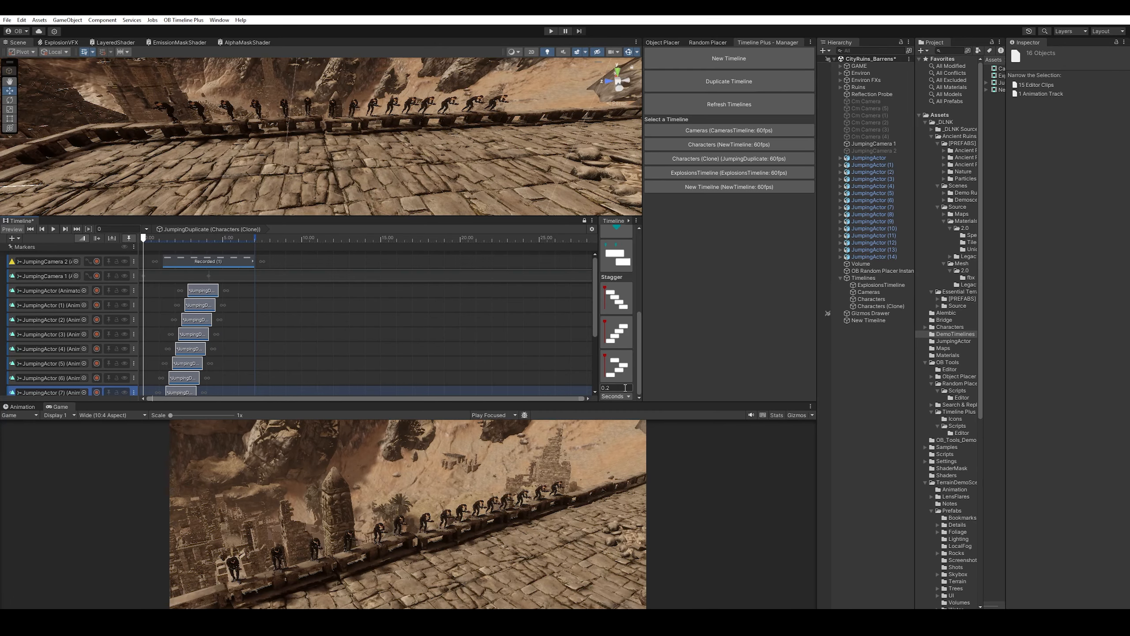
- Set the stagger offset to 0.05 seconds, stagger the clips from the top track and play the animation
{"action": "left_click", "coordinate": [625, 388]}
{"action": "type", "text": "0."}
{"action": "left_click", "coordinate": [629, 295]}
{"action": "key", "text": "space"}
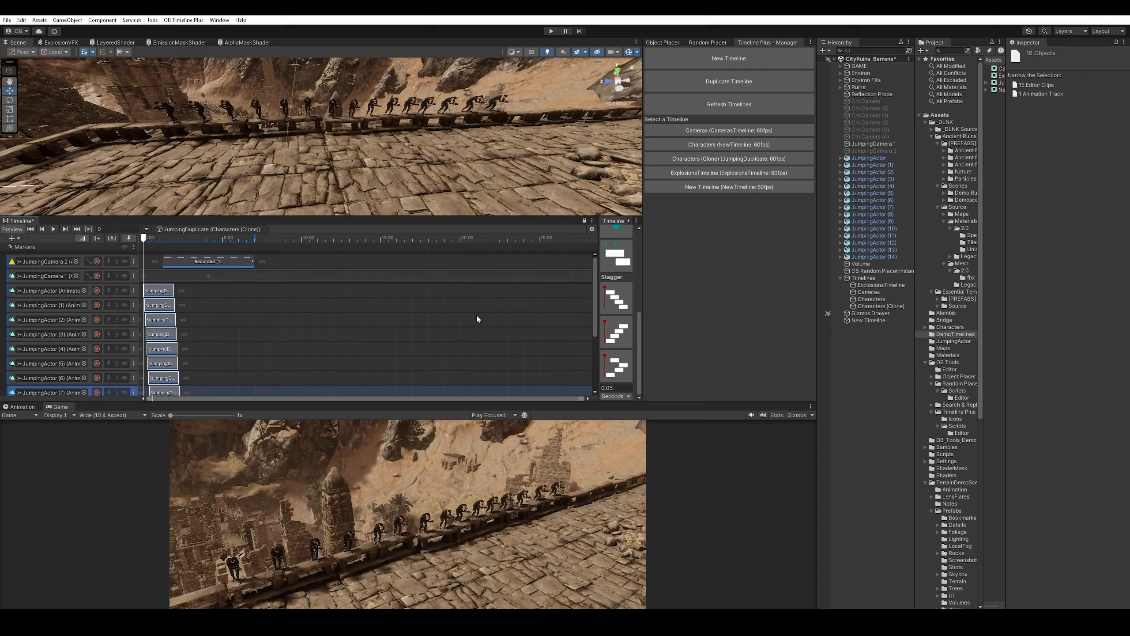
- Stagger the selected clips in random order using the 0.05-second offset and play the timeline
{"action": "left_click", "coordinate": [617, 370]}
{"action": "scroll", "coordinate": [76, 320], "scroll_direction": "down", "scroll_amount": 3}
{"action": "left_click", "coordinate": [53, 229]}
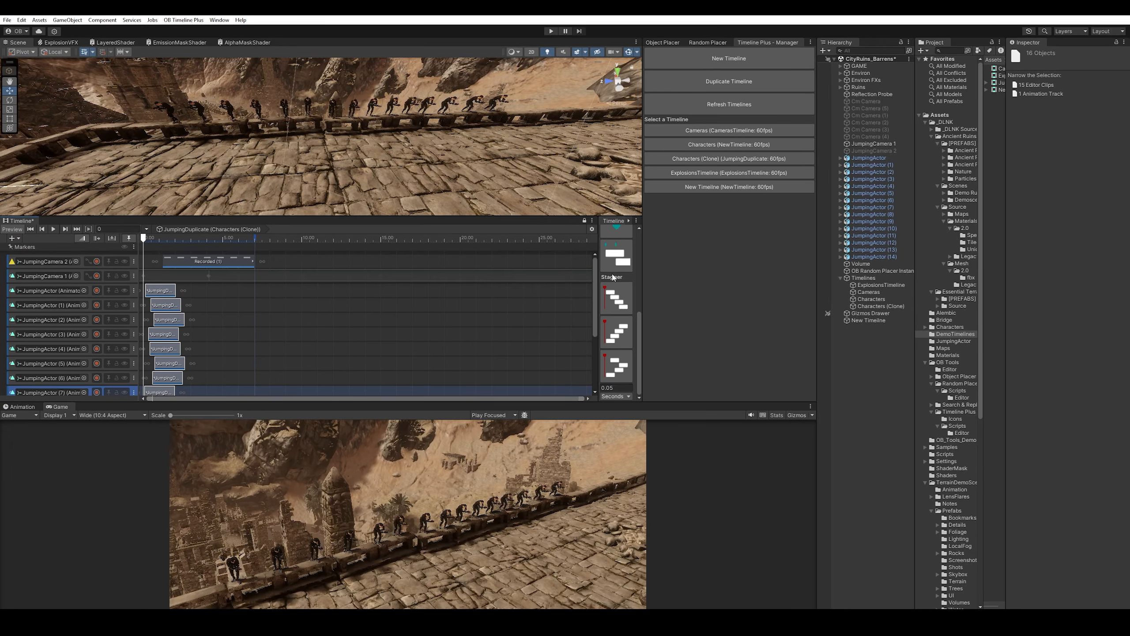
- Open the Cameras timeline, play its audio clip and return the playhead to the start
{"action": "scroll", "coordinate": [613, 278], "scroll_direction": "up", "scroll_amount": 3}
{"action": "left_click", "coordinate": [729, 130]}
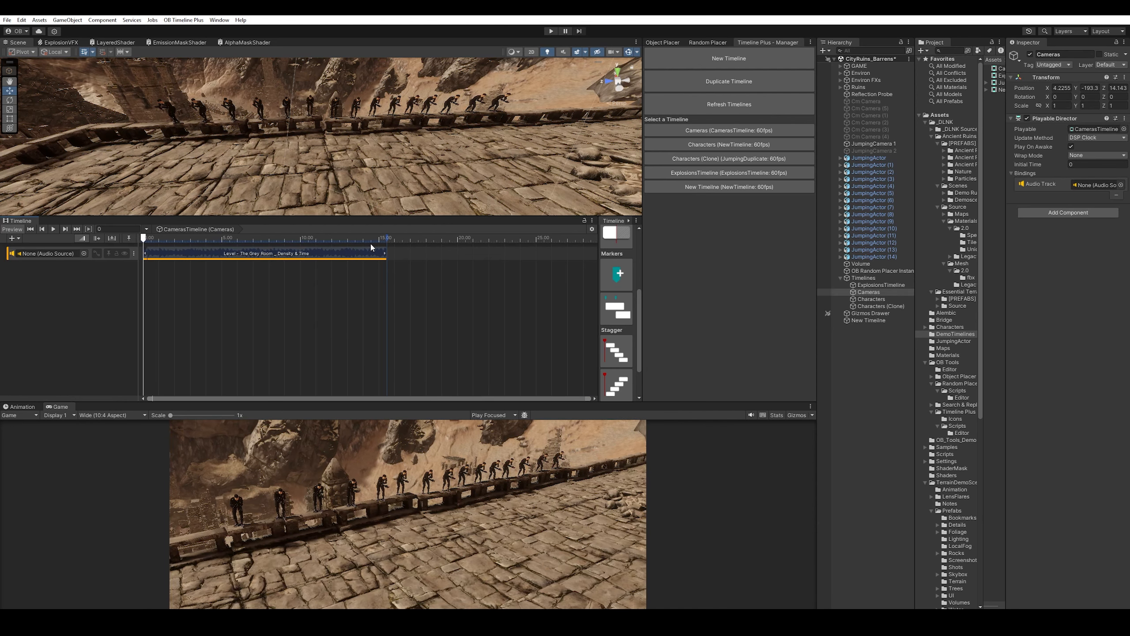
{"action": "key", "text": "space"}
{"action": "left_click_drag", "start_coordinate": [200, 234], "coordinate": [54, 231]}
- Lock the Timeline window on the Cameras timeline and deactivate the JumpingCamera 1 object
{"action": "left_click", "coordinate": [585, 221]}
{"action": "left_click", "coordinate": [874, 144]}
{"action": "left_click", "coordinate": [1029, 54]}
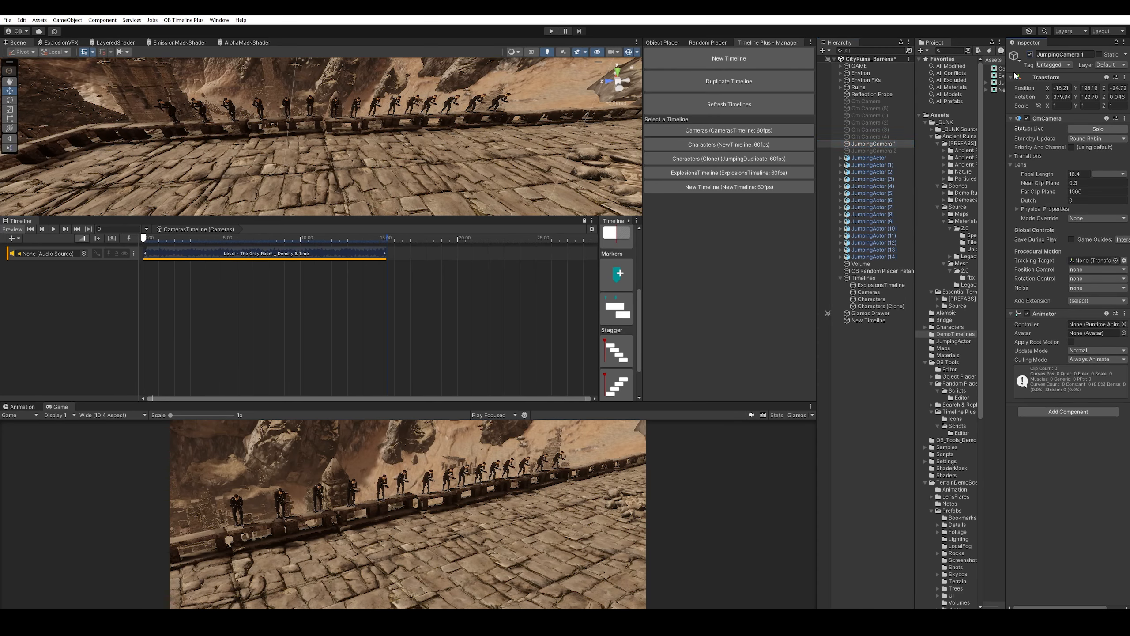
- Select all six Cm Camera objects in the hierarchy and add them to the Cameras timeline as activation tracks
{"action": "left_click", "coordinate": [869, 136]}
{"action": "left_click", "coordinate": [874, 102], "text": "shift"}
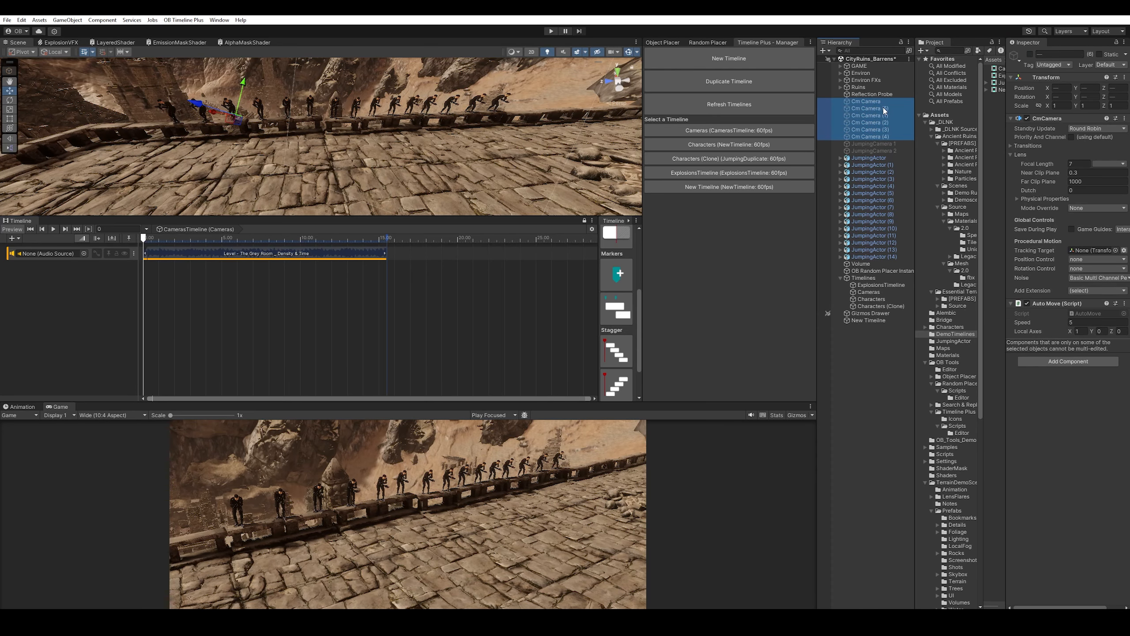
{"action": "left_click", "coordinate": [212, 298]}
{"action": "left_click_drag", "start_coordinate": [150, 279], "coordinate": [150, 280]}
{"action": "left_click", "coordinate": [178, 286]}
- Select the six Active clips on the camera tracks and place the playhead at the timeline start
{"action": "left_click_drag", "start_coordinate": [294, 369], "coordinate": [214, 268]}
{"action": "scroll", "coordinate": [617, 307], "scroll_direction": "down", "scroll_amount": 3}
{"action": "left_click", "coordinate": [607, 308]}
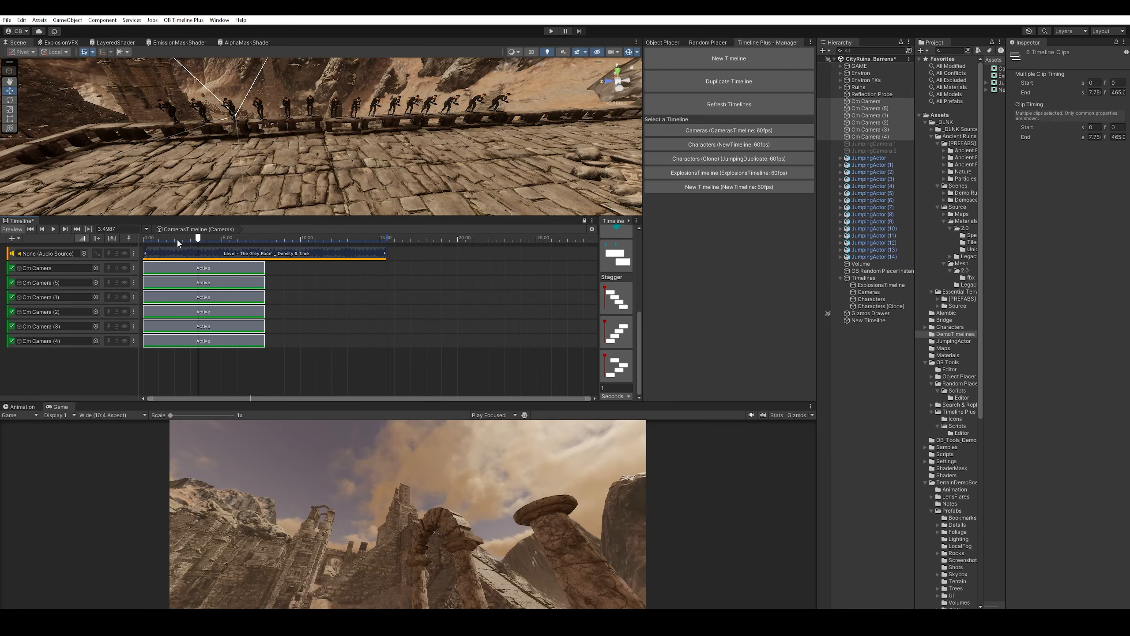
{"action": "left_click_drag", "start_coordinate": [175, 237], "coordinate": [143, 237]}
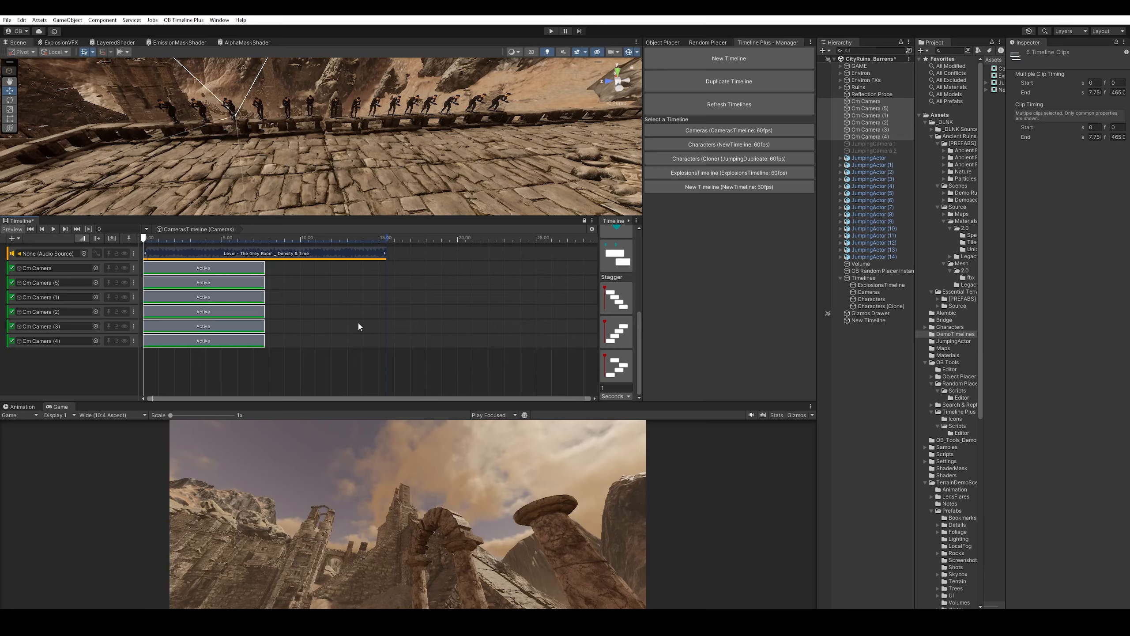